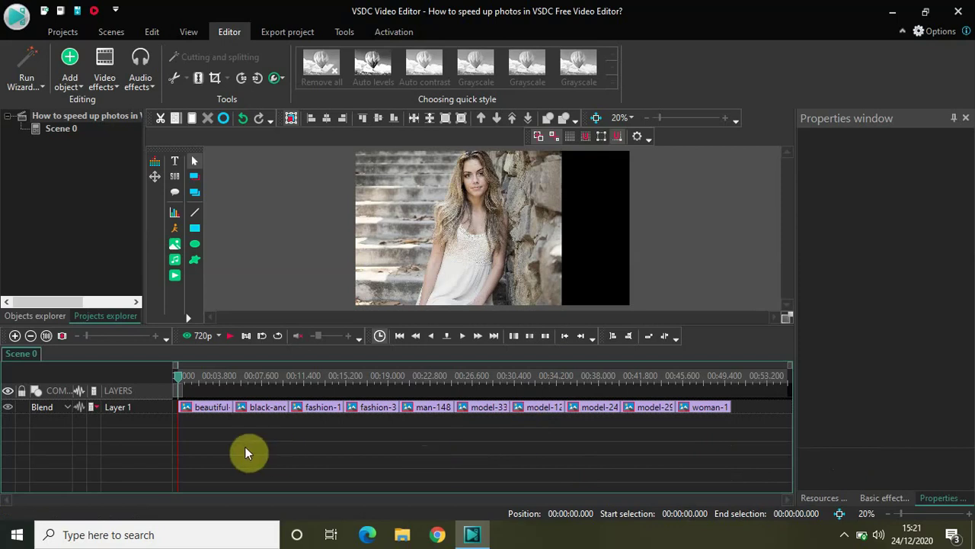
Set the drawing duration of the first photo, beautiful-1274056, to 00:00:00.100
{"action": "left_click", "coordinate": [203, 408]}
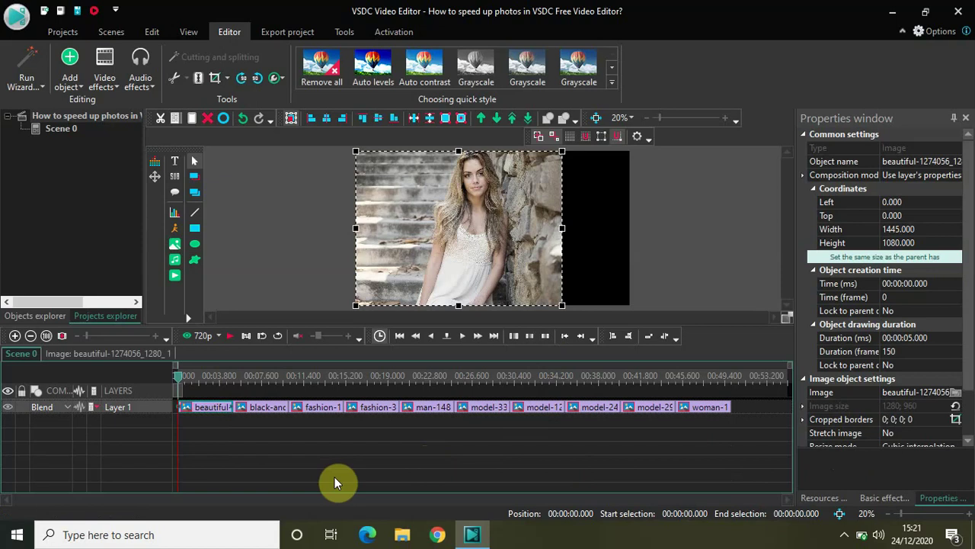
{"action": "left_click", "coordinate": [203, 409]}
{"action": "left_click", "coordinate": [933, 338]}
{"action": "key", "text": "BackSpace"}
{"action": "key", "text": "BackSpace"}
{"action": "key", "text": "BackSpace"}
{"action": "key", "text": "BackSpace"}
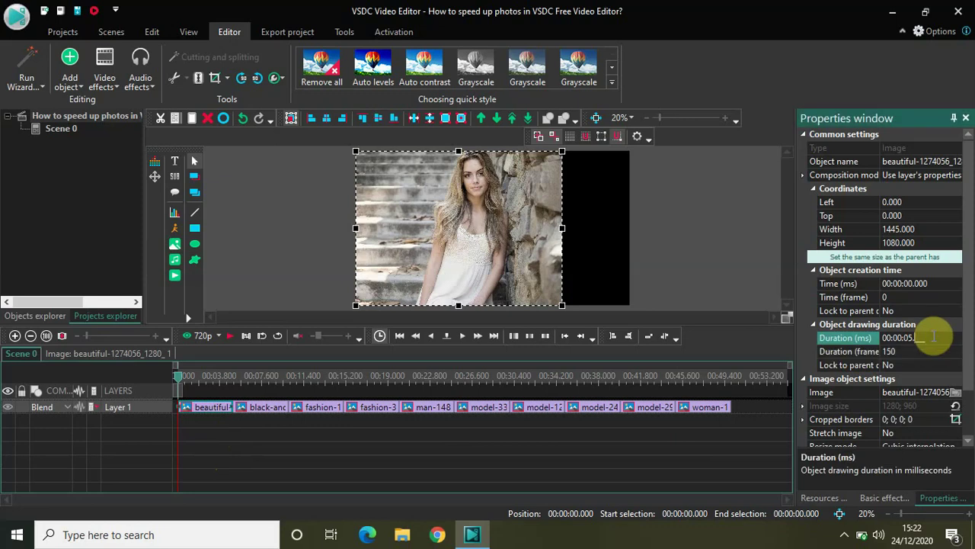
{"action": "type", "text": "0100"}
{"action": "key", "text": "Return"}
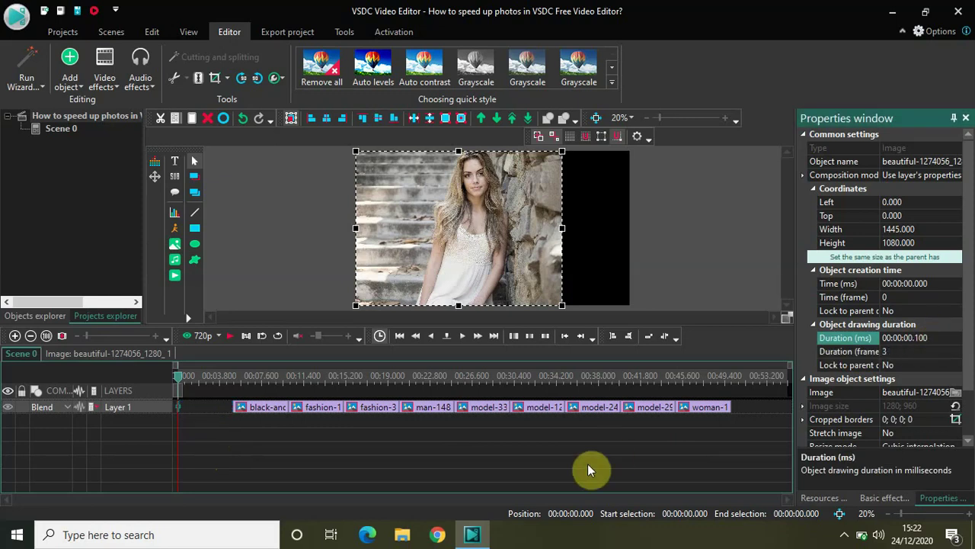
Set the drawing duration of the black-and-white-2558273 photo to 00:00:00.100
{"action": "left_click", "coordinate": [265, 410]}
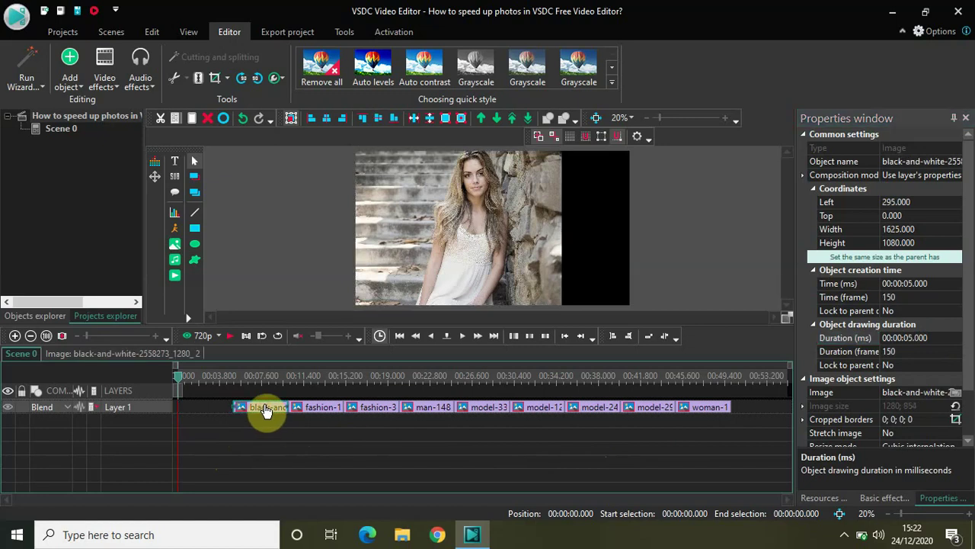
{"action": "left_click", "coordinate": [943, 337]}
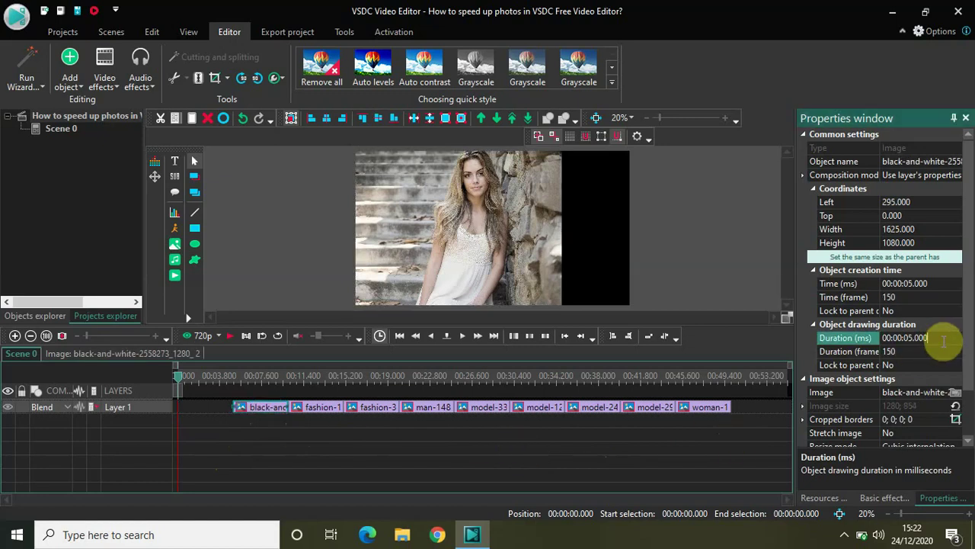
{"action": "key", "text": "BackSpace"}
{"action": "key", "text": "BackSpace"}
{"action": "key", "text": "BackSpace"}
{"action": "key", "text": "BackSpace"}
{"action": "type", "text": "0.100"}
{"action": "key", "text": "Return"}
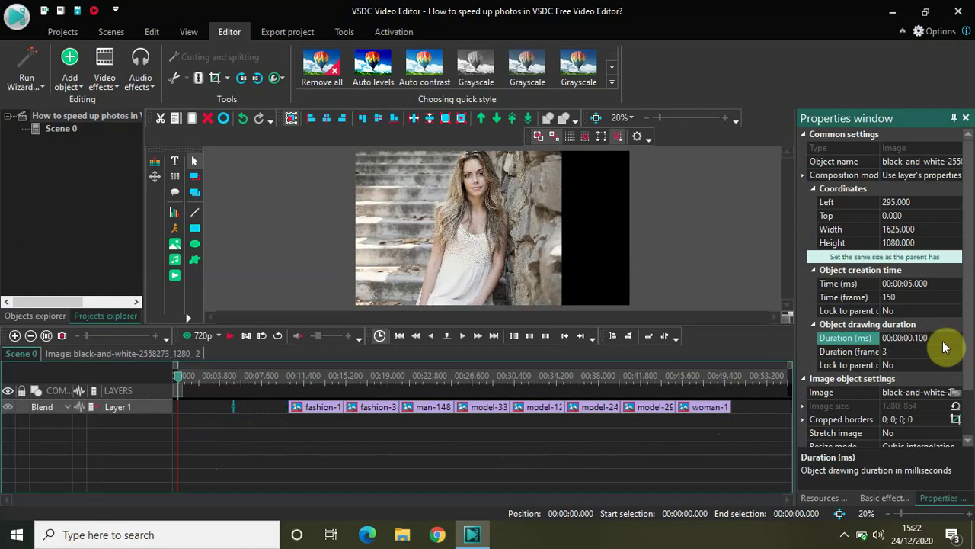
Set the drawing duration of the fashion-1063100 photo to 00:00:00.100
{"action": "left_click", "coordinate": [321, 409]}
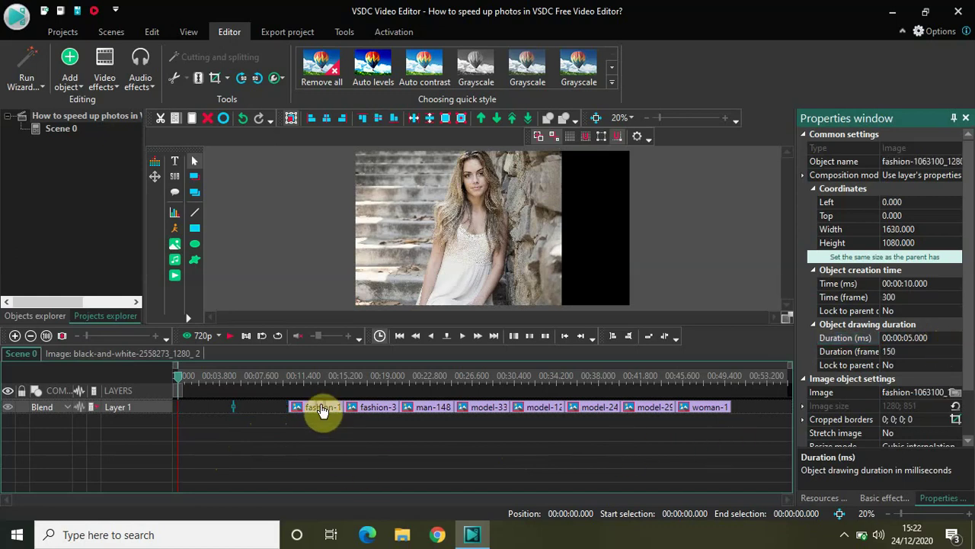
{"action": "left_click", "coordinate": [942, 340]}
{"action": "key", "text": "BackSpace"}
{"action": "key", "text": "BackSpace"}
{"action": "key", "text": "BackSpace"}
{"action": "key", "text": "BackSpace"}
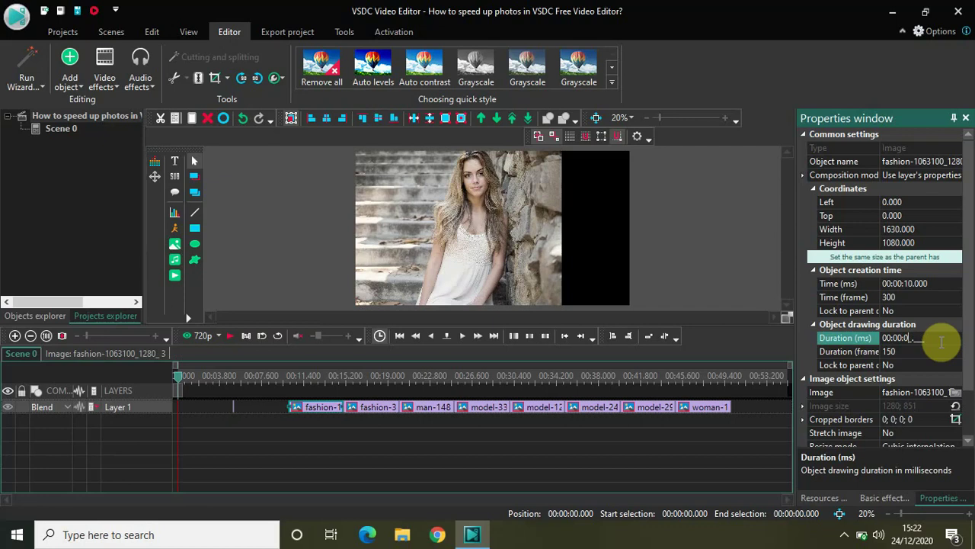
{"action": "type", "text": "0100"}
{"action": "key", "text": "Return"}
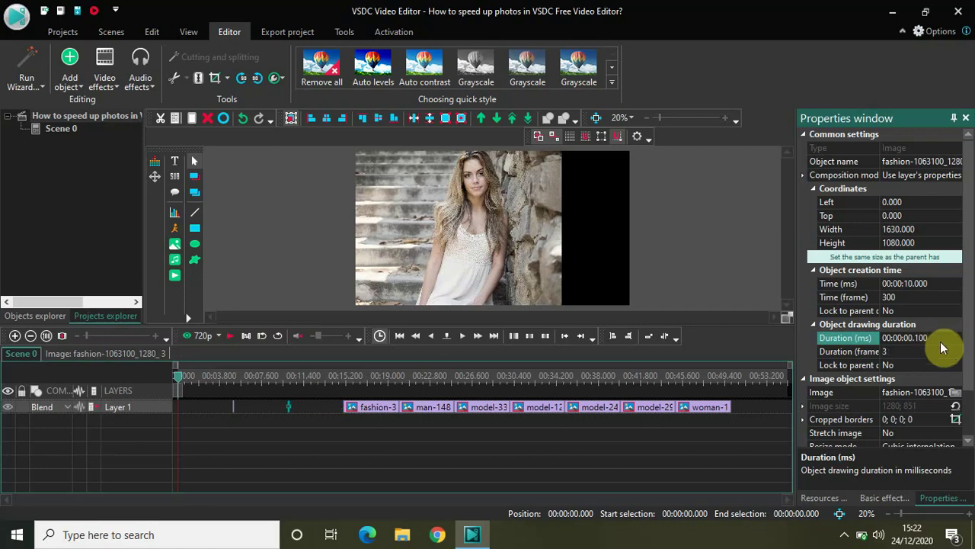
Set the drawing duration of the fashion-3080644 photo to 00:00:00.100
{"action": "left_click", "coordinate": [378, 408]}
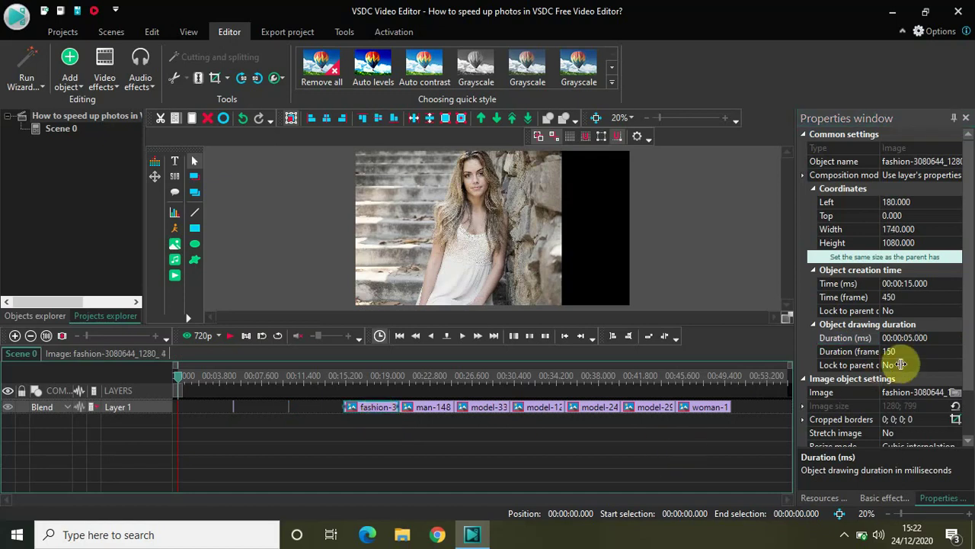
{"action": "left_click", "coordinate": [943, 338]}
{"action": "key", "text": "BackSpace"}
{"action": "key", "text": "BackSpace"}
{"action": "key", "text": "BackSpace"}
{"action": "key", "text": "BackSpace"}
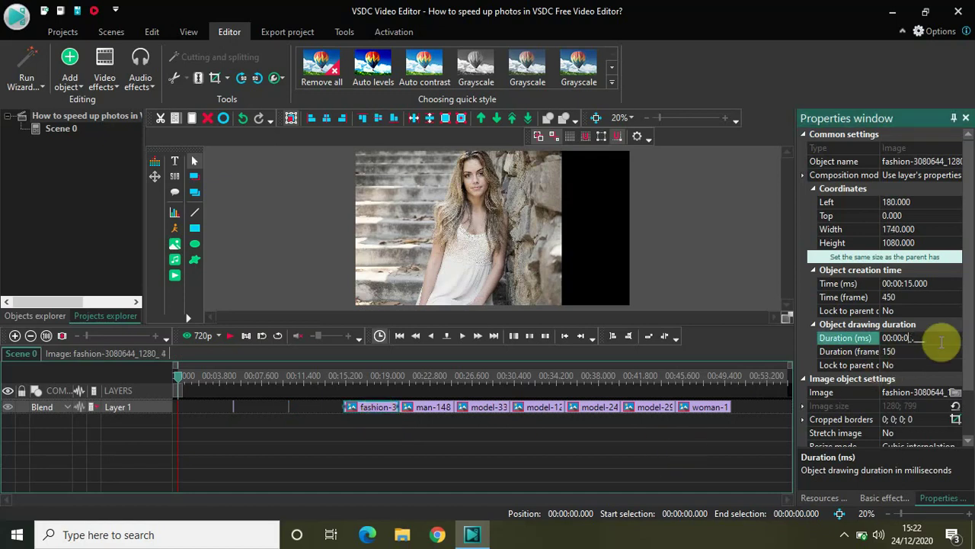
{"action": "type", "text": "0100"}
{"action": "key", "text": "Return"}
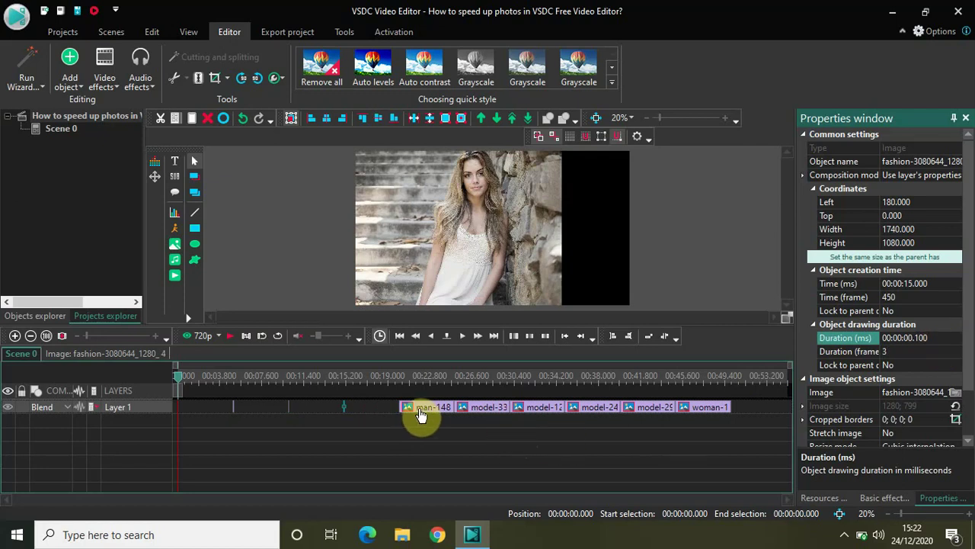
Set the drawing duration of the man-1485335 photo to 00:00:00.100
{"action": "left_click", "coordinate": [421, 412]}
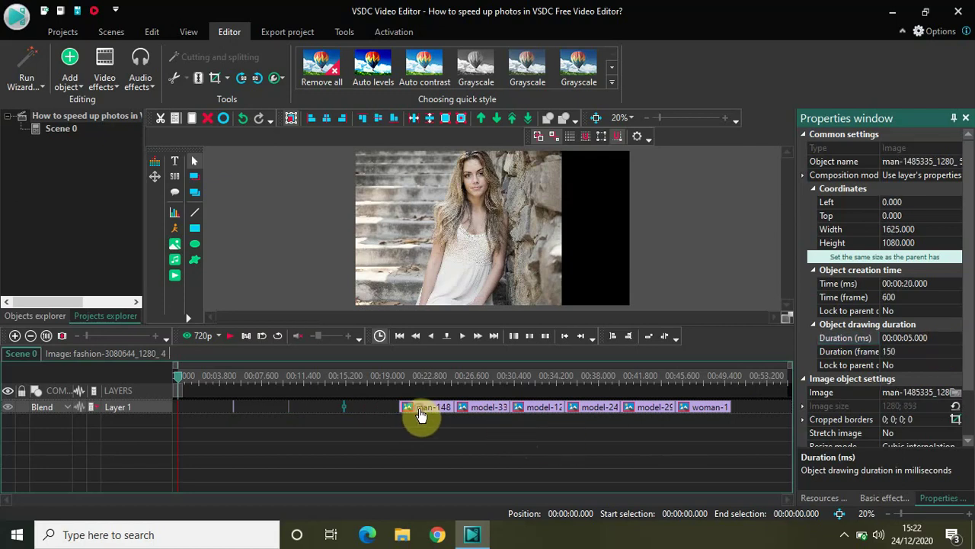
{"action": "left_click", "coordinate": [947, 335]}
{"action": "key", "text": "BackSpace"}
{"action": "key", "text": "BackSpace"}
{"action": "key", "text": "BackSpace"}
{"action": "key", "text": "BackSpace"}
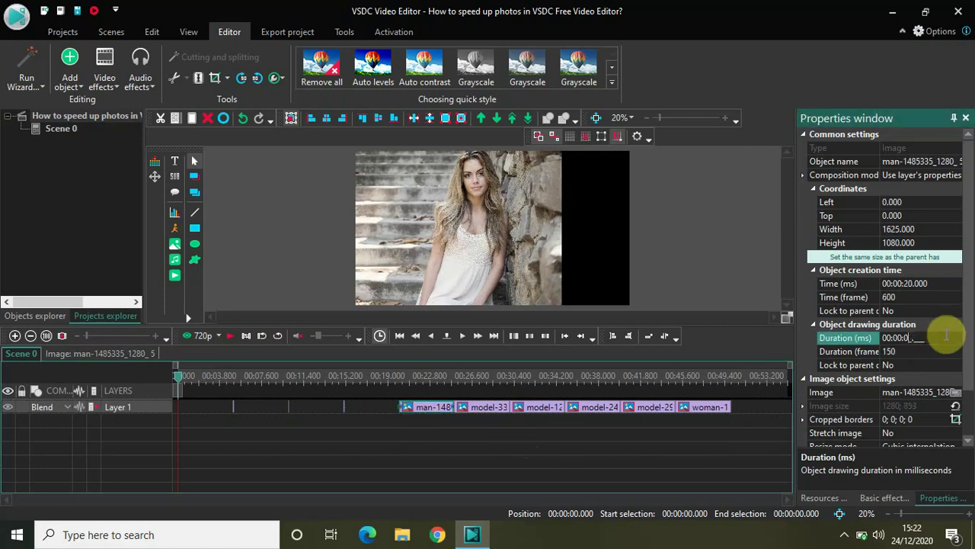
{"action": "type", "text": "0100"}
{"action": "key", "text": "Return"}
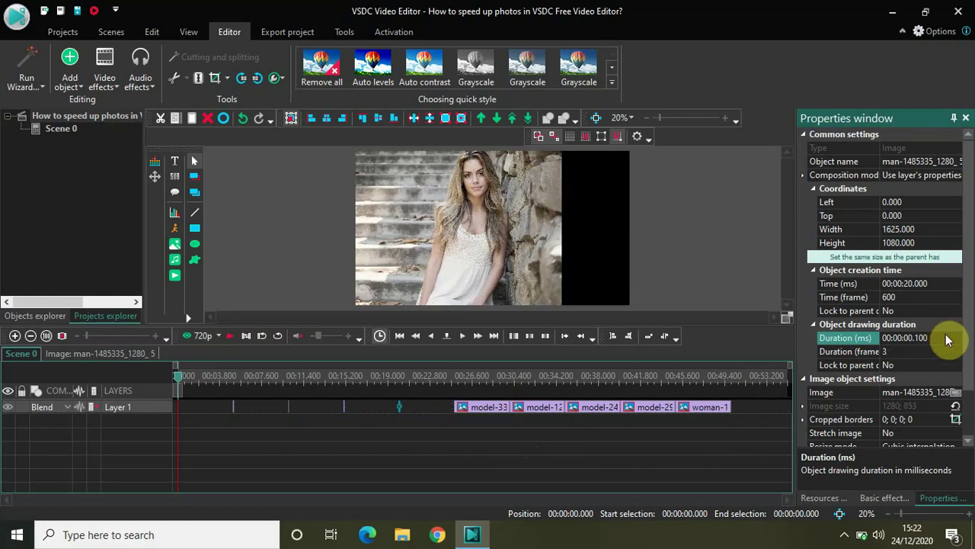
Set the drawing duration of the model-336658 photo to 00:00:00.100
{"action": "left_click", "coordinate": [482, 409]}
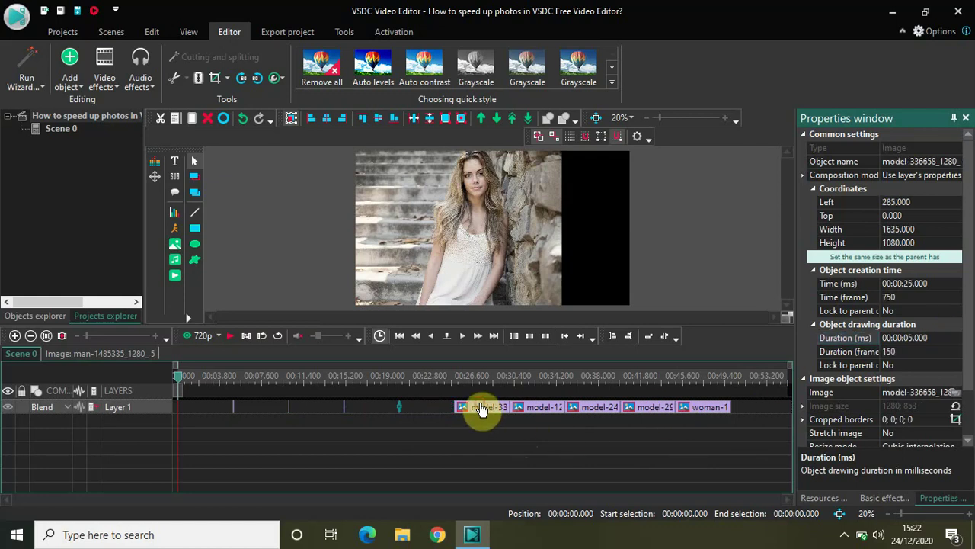
{"action": "left_click", "coordinate": [939, 338]}
{"action": "key", "text": "BackSpace"}
{"action": "key", "text": "BackSpace"}
{"action": "key", "text": "BackSpace"}
{"action": "key", "text": "BackSpace"}
{"action": "type", "text": "0."}
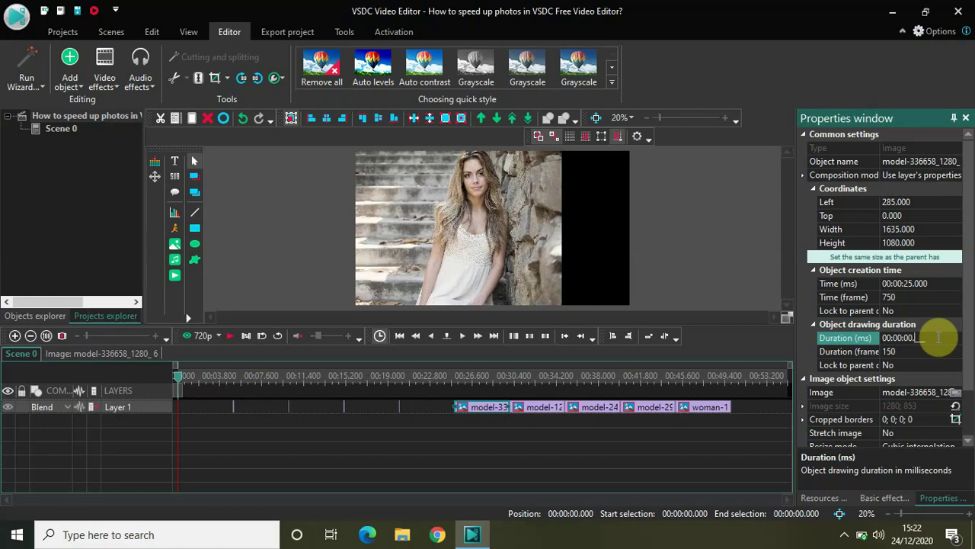
{"action": "type", "text": "100"}
{"action": "key", "text": "Return"}
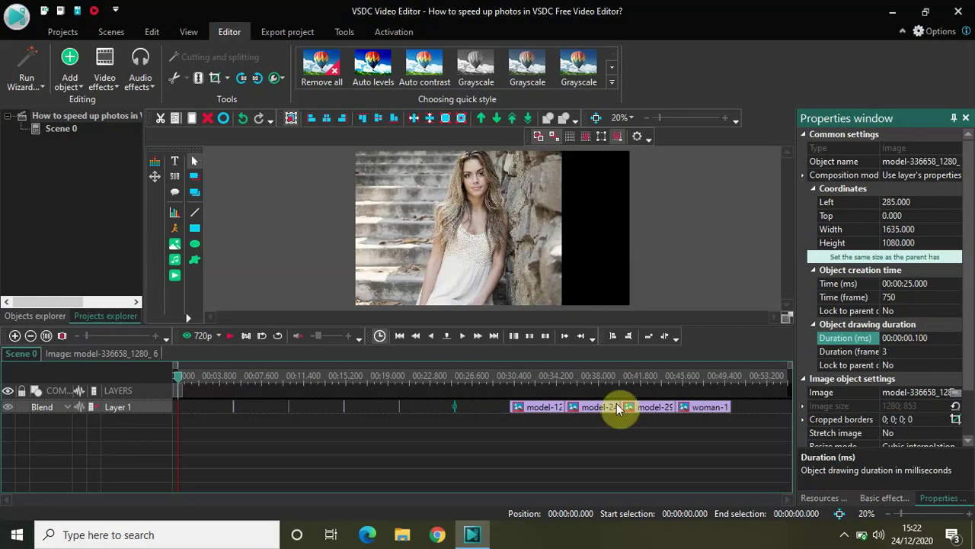
Set the drawing duration of the model-1246028 photo to 00:00:00.100
{"action": "left_click", "coordinate": [542, 416]}
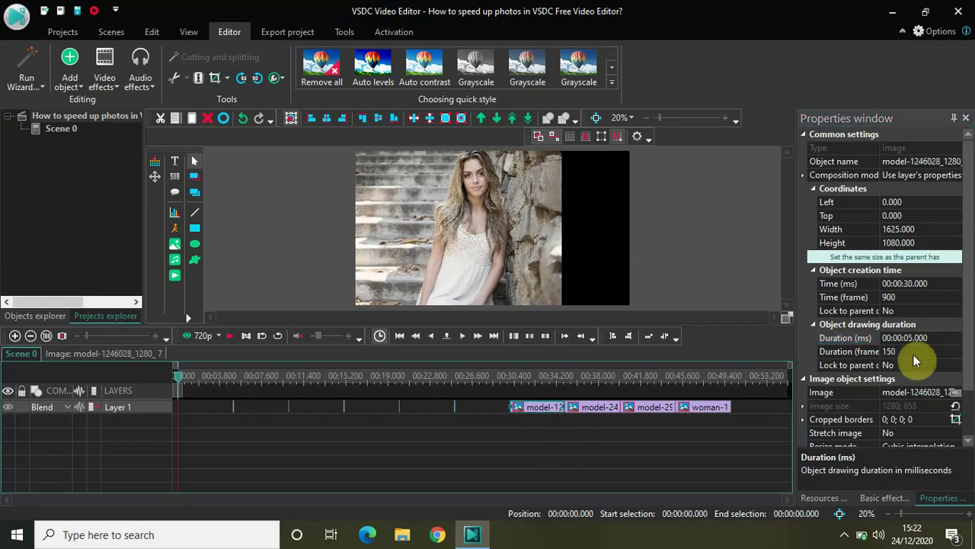
{"action": "left_click", "coordinate": [944, 339]}
{"action": "key", "text": "BackSpace"}
{"action": "key", "text": "BackSpace"}
{"action": "key", "text": "BackSpace"}
{"action": "key", "text": "BackSpace"}
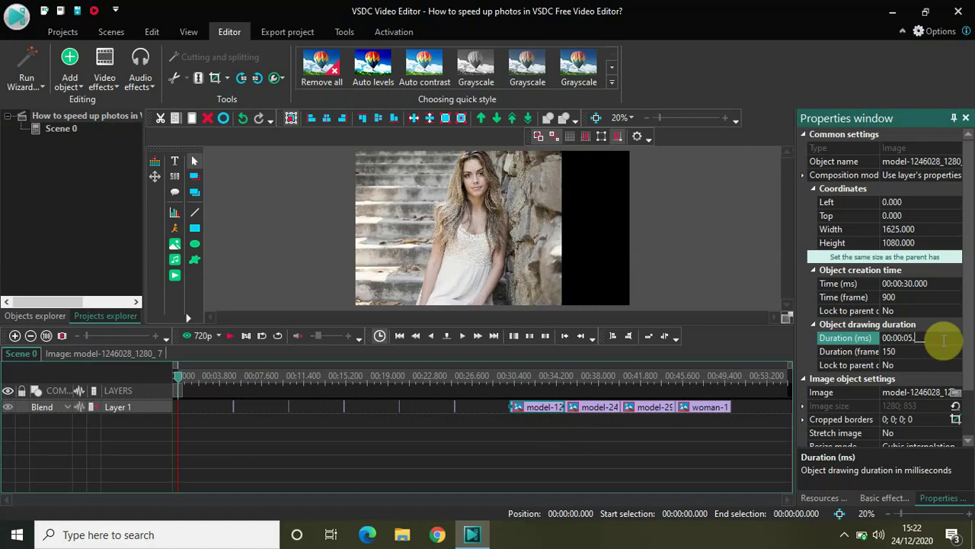
{"action": "type", "text": "100"}
{"action": "key", "text": "Return"}
Set the drawing duration of the model-2436214 photo to 00:00:00.100
{"action": "left_click", "coordinate": [584, 408]}
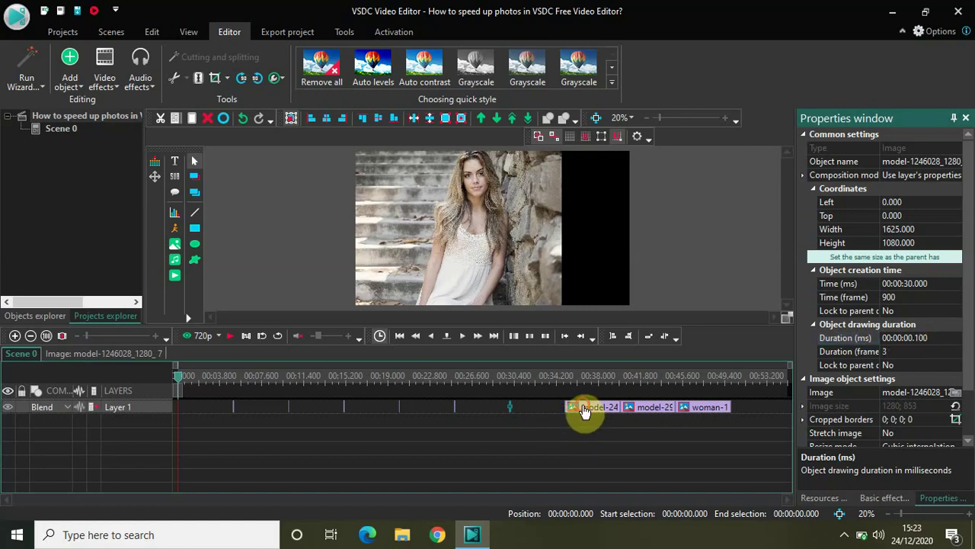
{"action": "left_click", "coordinate": [938, 337]}
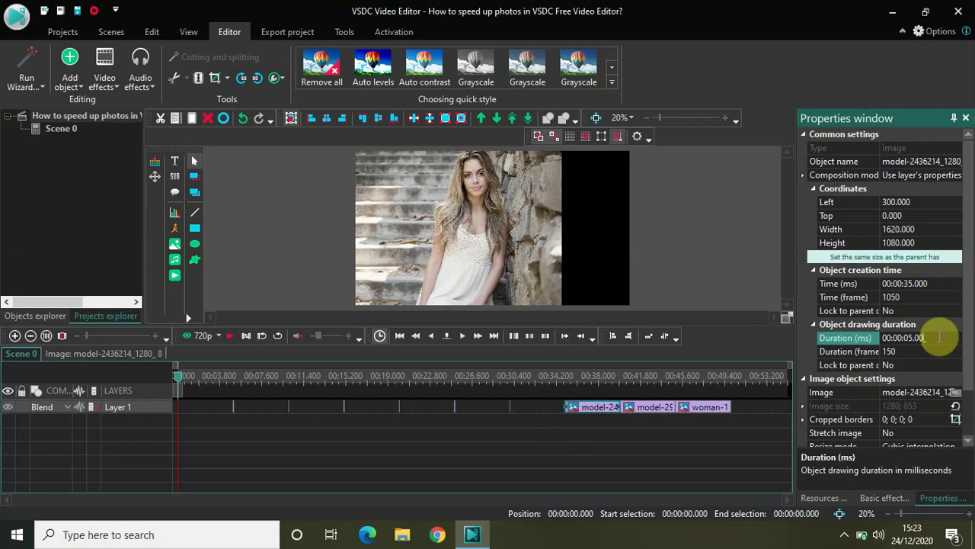
{"action": "key", "text": "BackSpace"}
{"action": "key", "text": "BackSpace"}
{"action": "key", "text": "BackSpace"}
{"action": "key", "text": "BackSpace"}
{"action": "type", "text": "0100"}
{"action": "key", "text": "Return"}
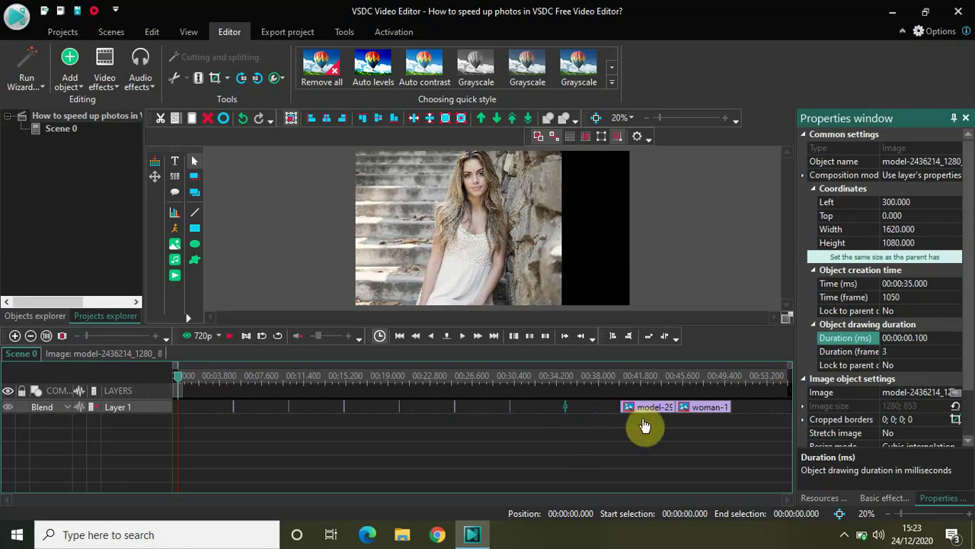
Set the drawing duration of the model-2911330 photo to 00:00:00.100
{"action": "left_click", "coordinate": [642, 410]}
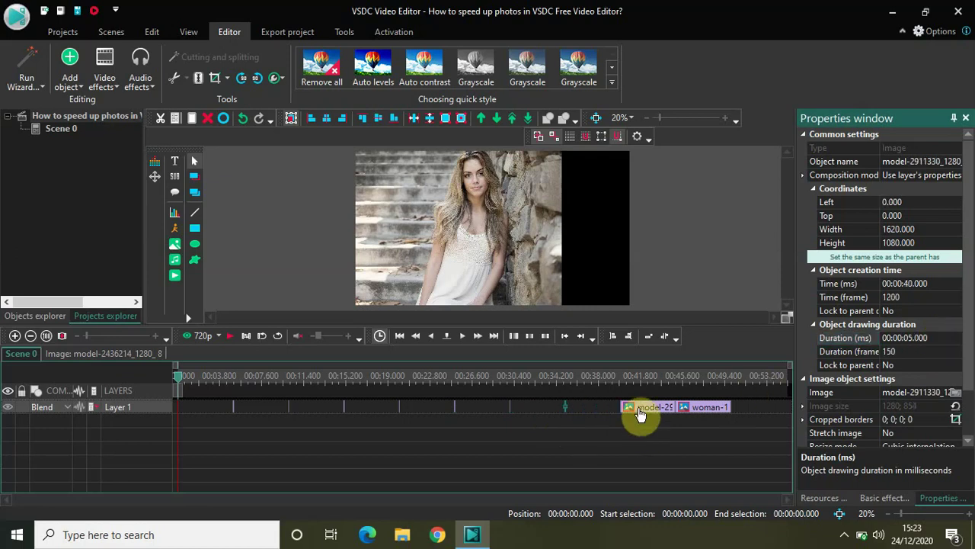
{"action": "left_click", "coordinate": [933, 338]}
{"action": "key", "text": "BackSpace"}
{"action": "key", "text": "BackSpace"}
{"action": "key", "text": "BackSpace"}
{"action": "key", "text": "BackSpace"}
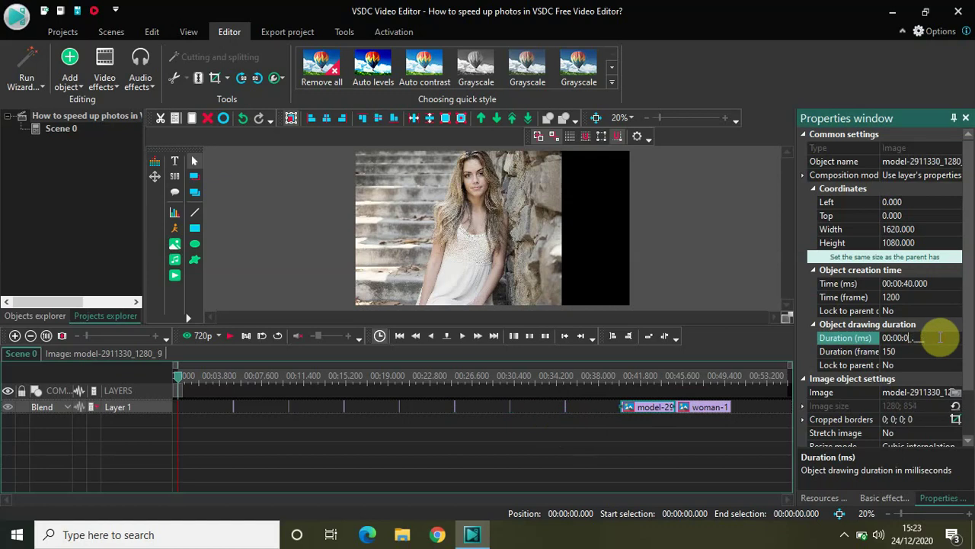
{"action": "type", "text": "0100"}
{"action": "key", "text": "Return"}
Set the drawing duration of the last photo, woman-1149911, to 00:00:00.100
{"action": "left_click", "coordinate": [716, 410]}
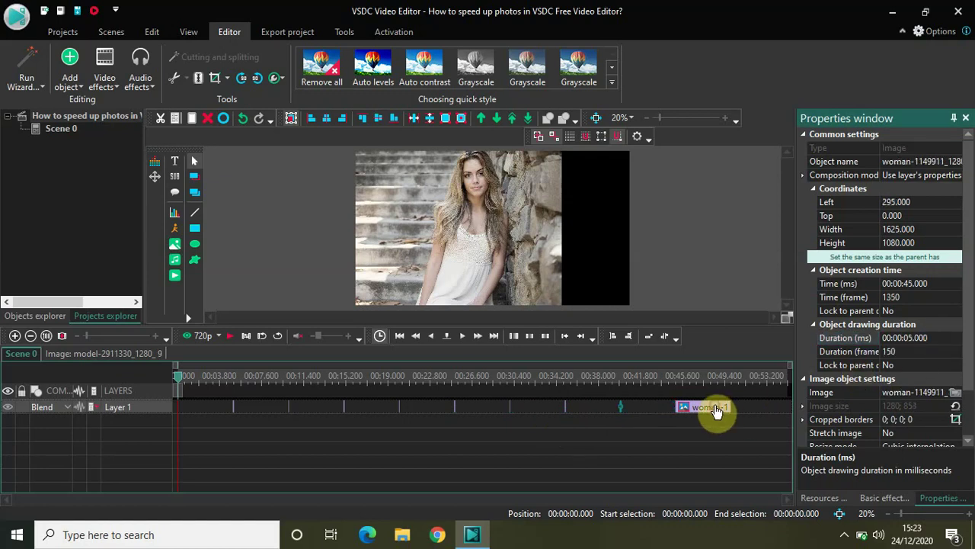
{"action": "left_click", "coordinate": [947, 336]}
{"action": "key", "text": "BackSpace"}
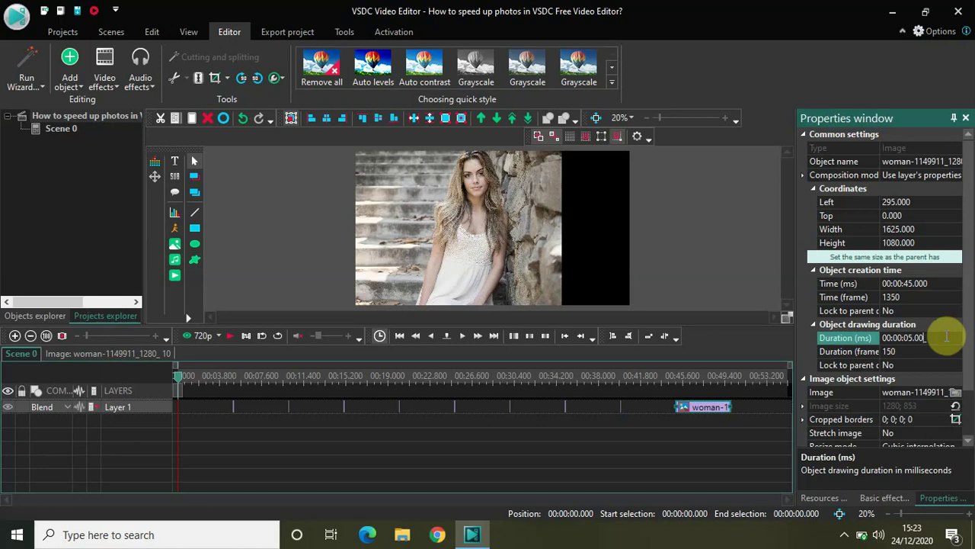
{"action": "key", "text": "BackSpace"}
{"action": "key", "text": "BackSpace"}
{"action": "key", "text": "BackSpace"}
{"action": "key", "text": "BackSpace"}
{"action": "type", "text": "00100"}
{"action": "key", "text": "Return"}
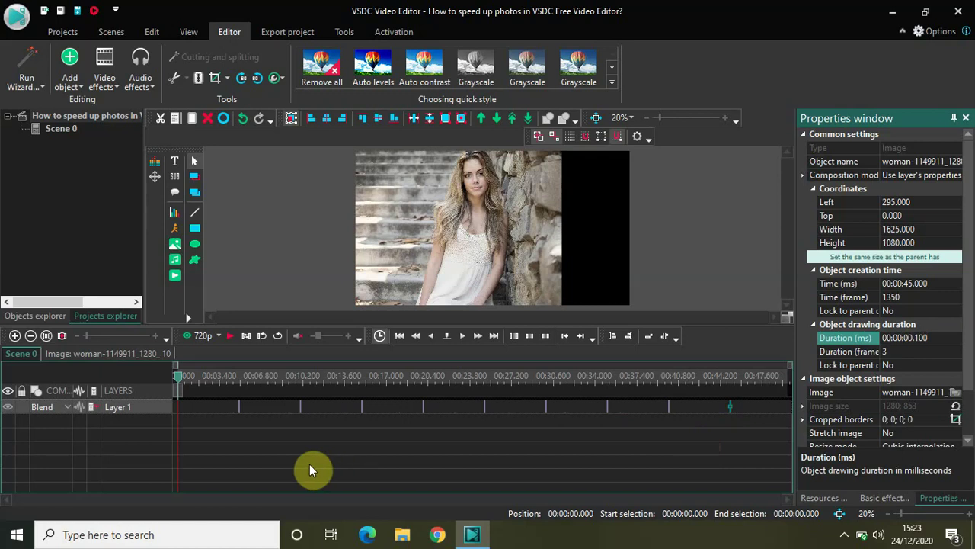
Place the timeline cursor at 00:00:00.900 and move the start of the black-and-white-2558273 photo to it
{"action": "left_click_drag", "start_coordinate": [179, 377], "coordinate": [148, 391]}
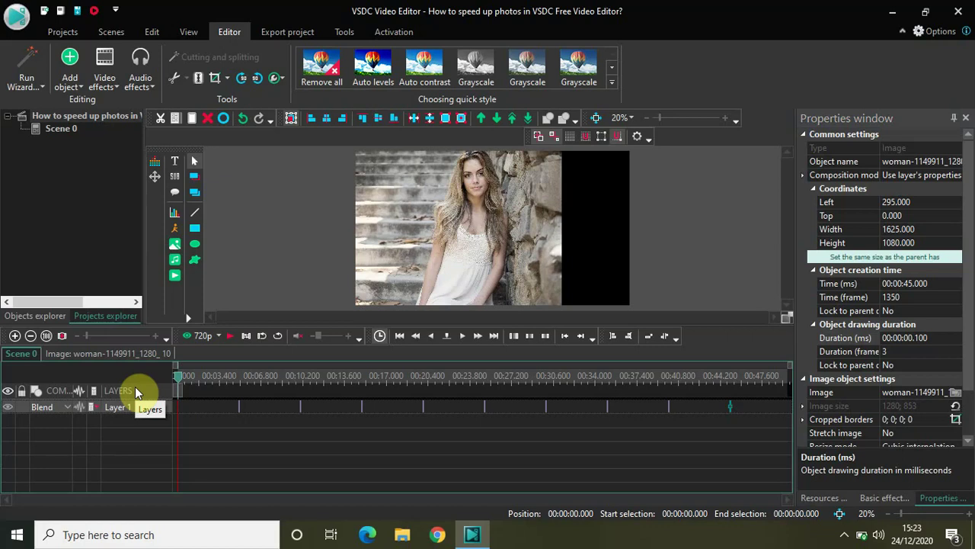
{"action": "left_click", "coordinate": [240, 406]}
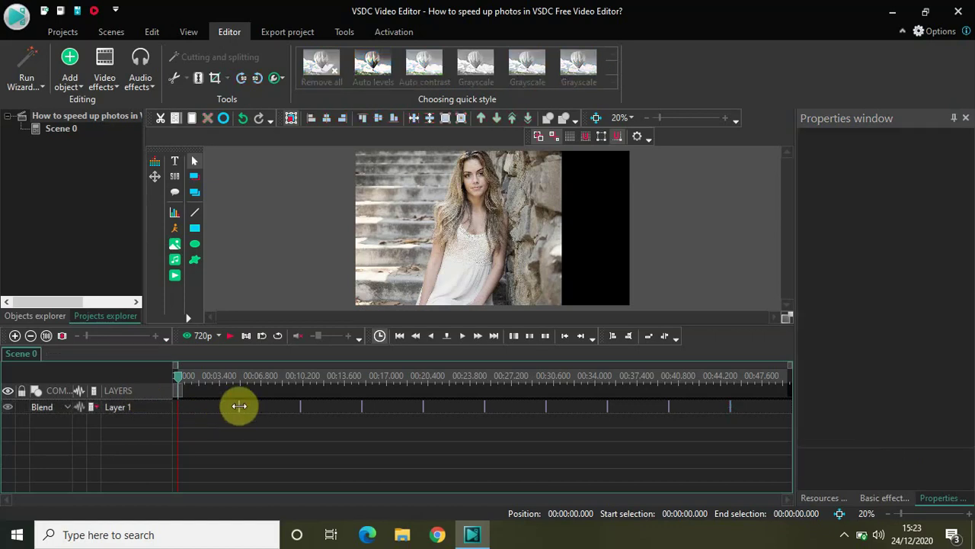
{"action": "left_click", "coordinate": [239, 407]}
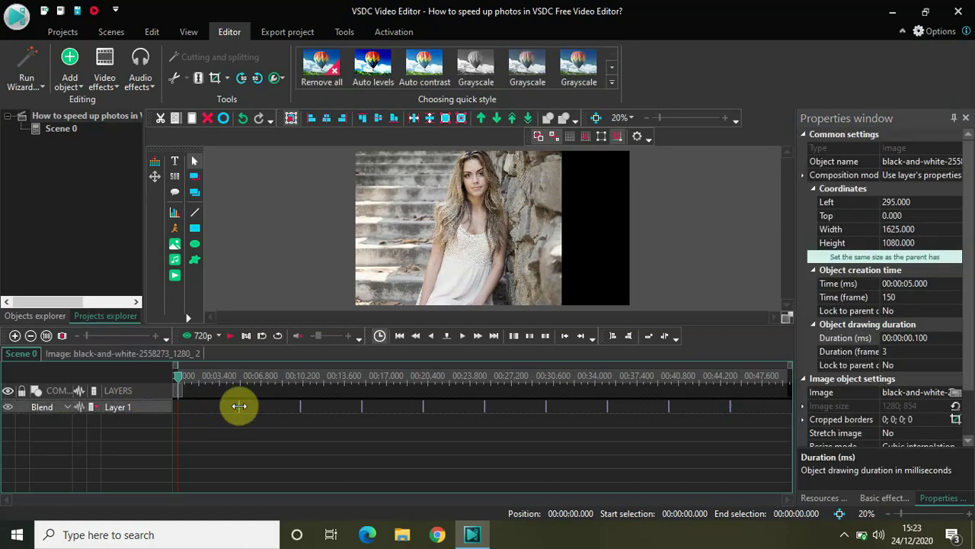
{"action": "left_click", "coordinate": [188, 375]}
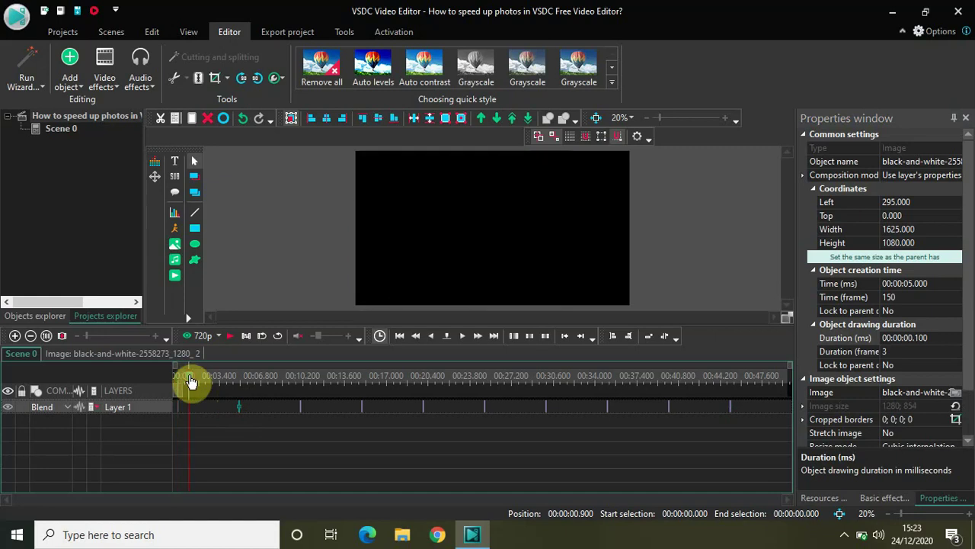
{"action": "left_click", "coordinate": [240, 405]}
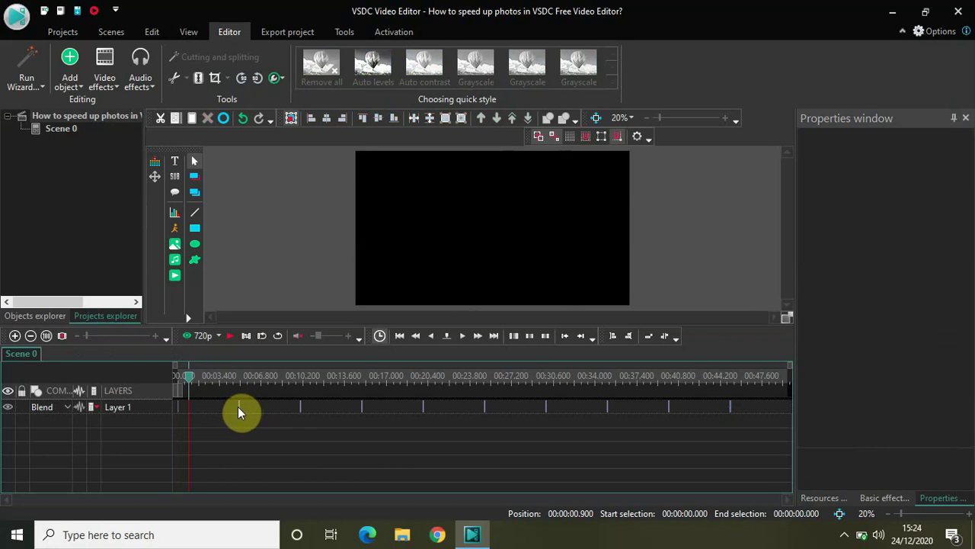
{"action": "left_click", "coordinate": [238, 406]}
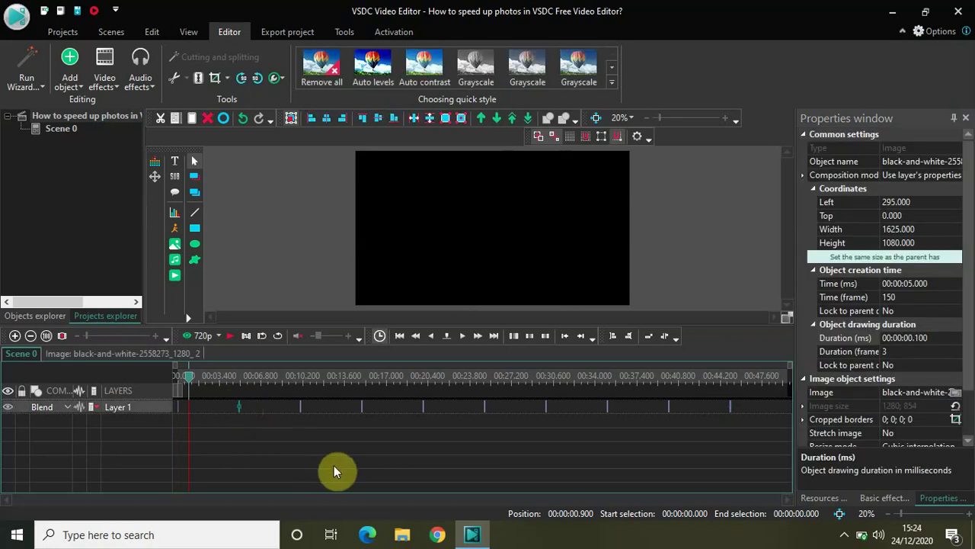
{"action": "left_click", "coordinate": [630, 336]}
Align the end of the fashion-1063100 photo with the timeline cursor at 00:00:00.900
{"action": "left_click", "coordinate": [299, 405]}
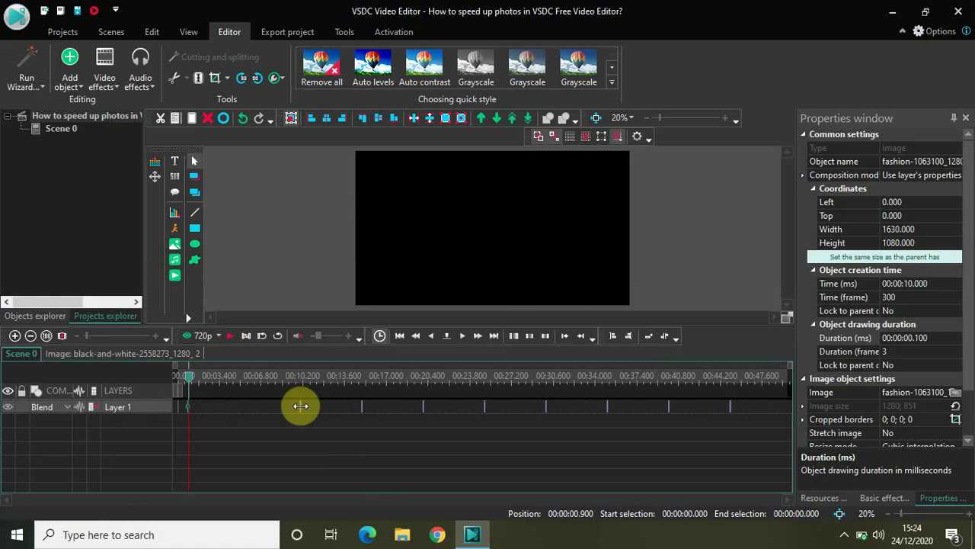
{"action": "left_click", "coordinate": [629, 337]}
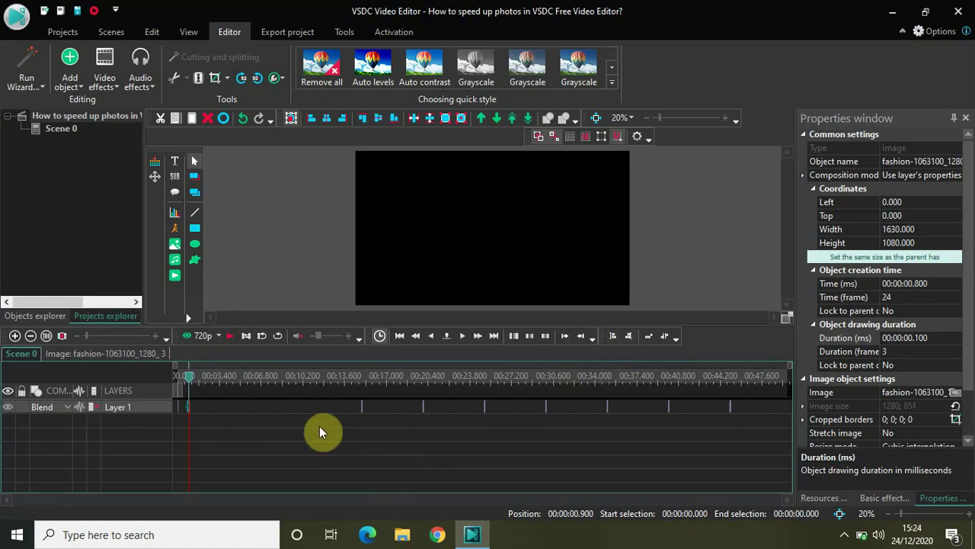
Place the timeline cursor at 00:00:01.500 and align the ends of the fashion-3080644 and man-1485335 photos with it
{"action": "left_click", "coordinate": [197, 376]}
{"action": "left_click", "coordinate": [362, 406]}
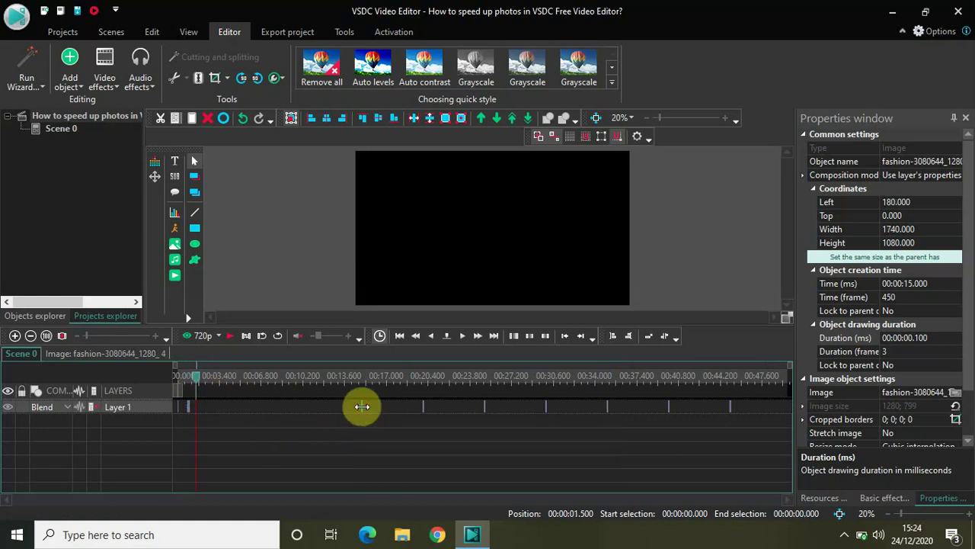
{"action": "left_click", "coordinate": [627, 335]}
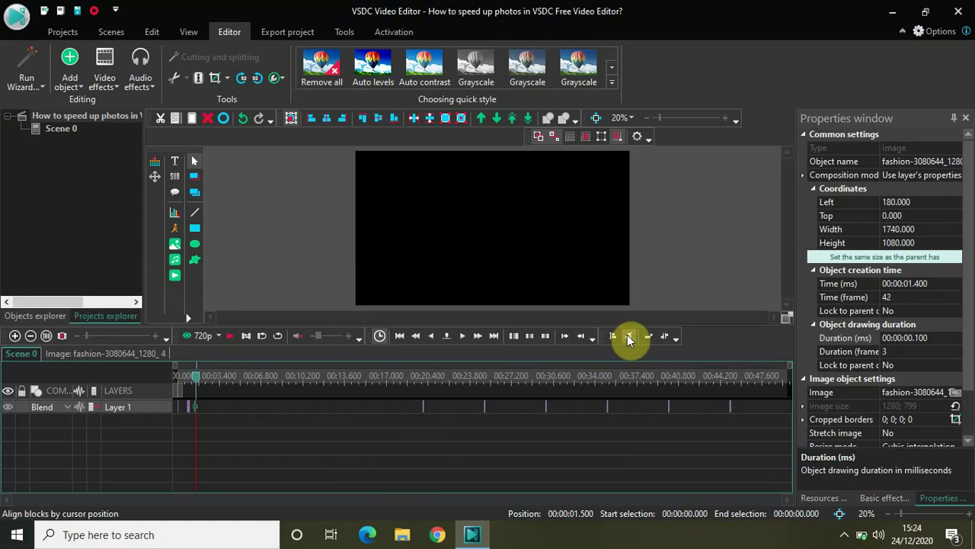
{"action": "left_click", "coordinate": [423, 407]}
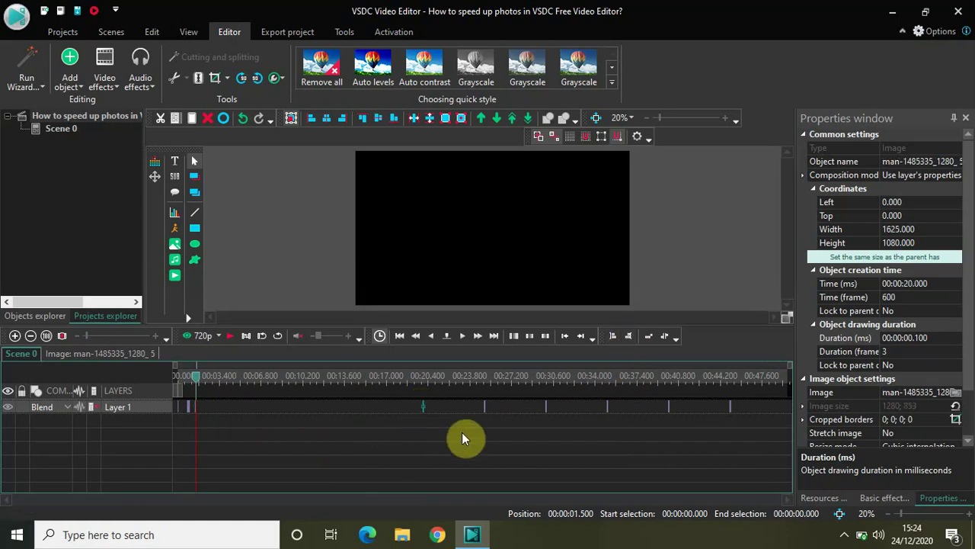
{"action": "left_click", "coordinate": [629, 340]}
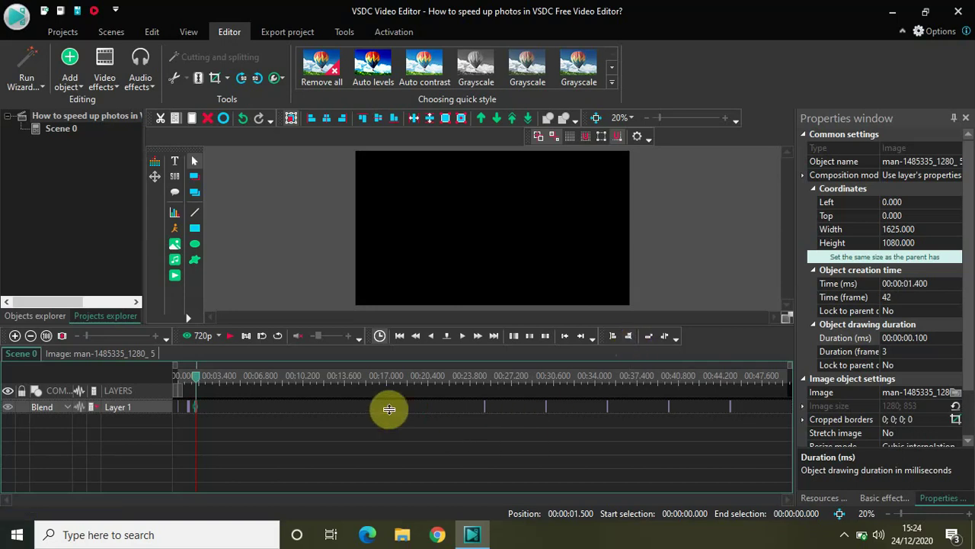
Place the timeline cursor at 00:00:02.433 and align the ends of the model-336658 and model-1246028 photos with it
{"action": "left_click", "coordinate": [208, 374]}
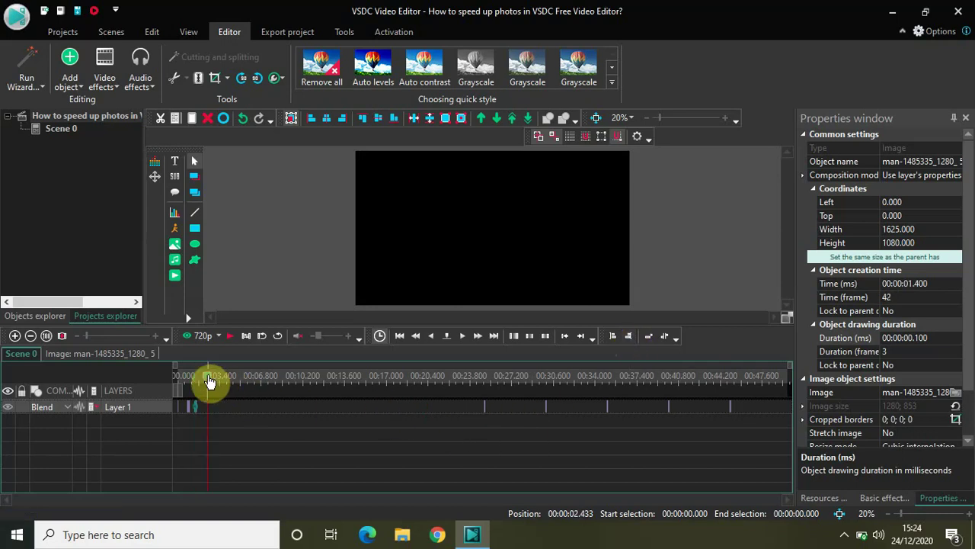
{"action": "left_click", "coordinate": [485, 406]}
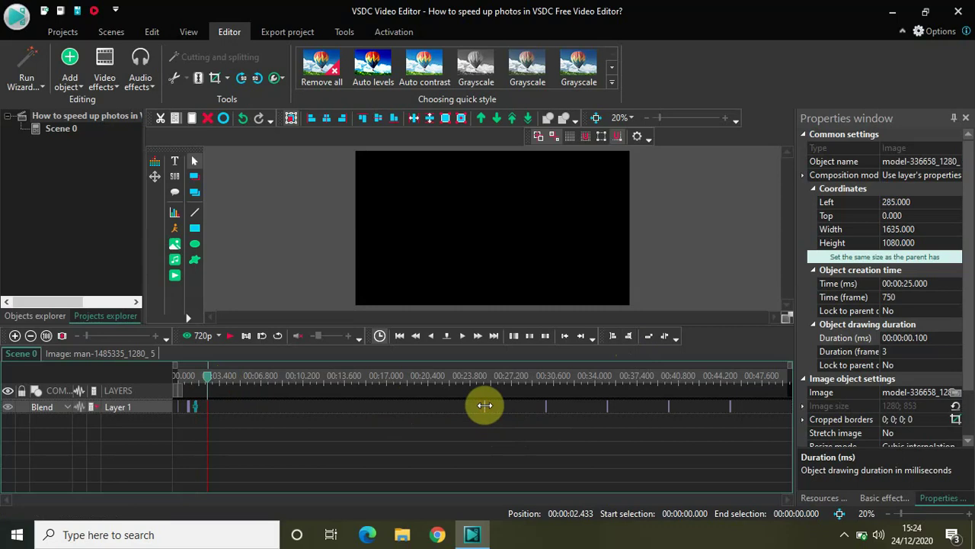
{"action": "left_click", "coordinate": [630, 338]}
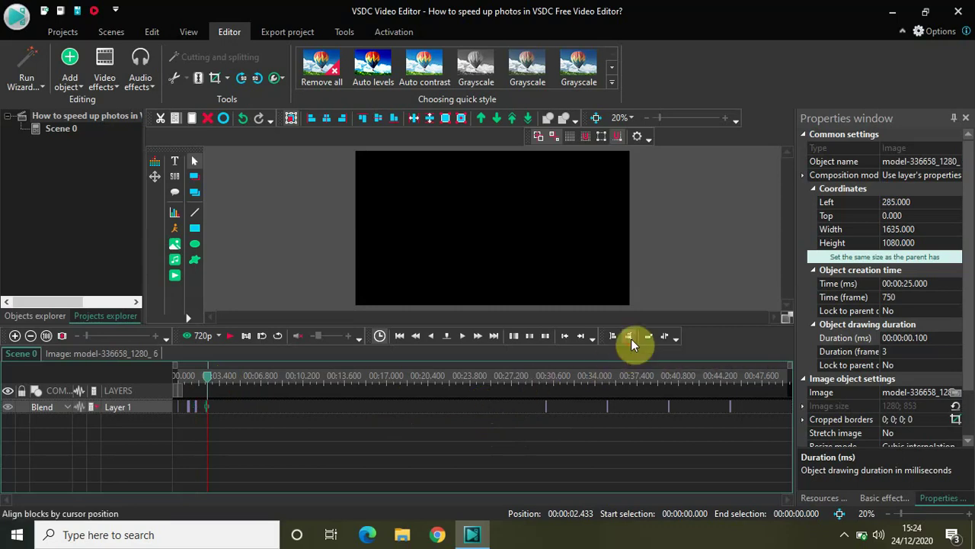
{"action": "left_click", "coordinate": [547, 405]}
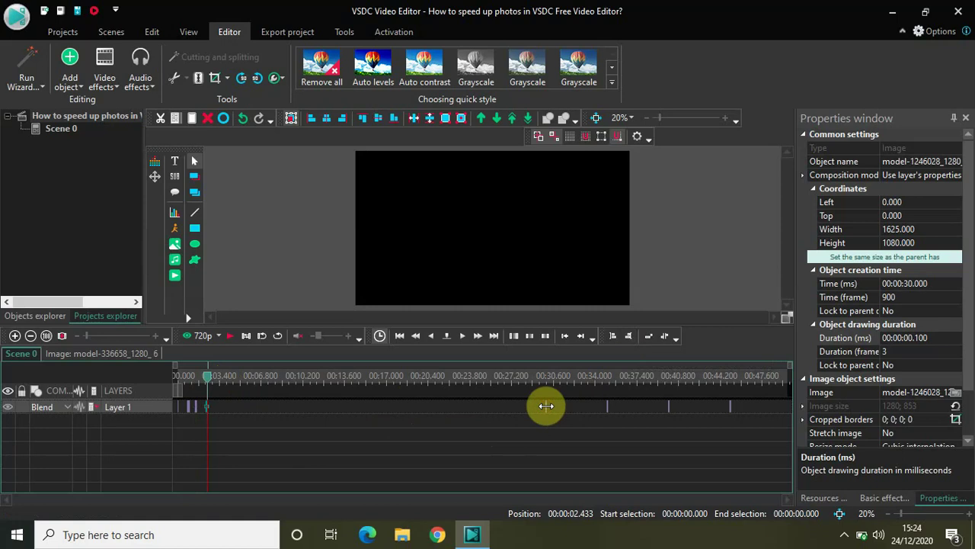
{"action": "left_click", "coordinate": [629, 339]}
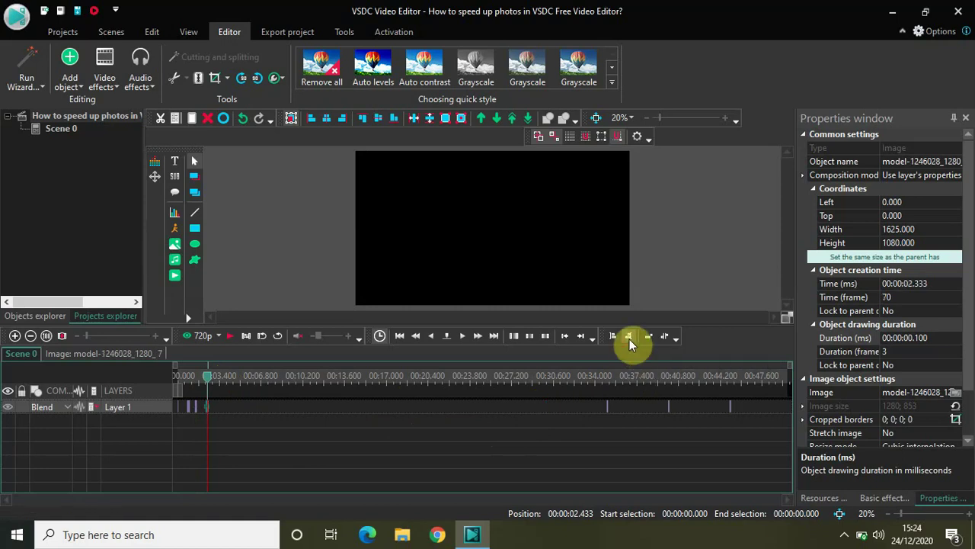
Place the timeline cursor at 00:00:03.400 and align the ends of the model-2436214 and model-2911330 photos with it
{"action": "left_click", "coordinate": [220, 375]}
{"action": "left_click", "coordinate": [608, 405]}
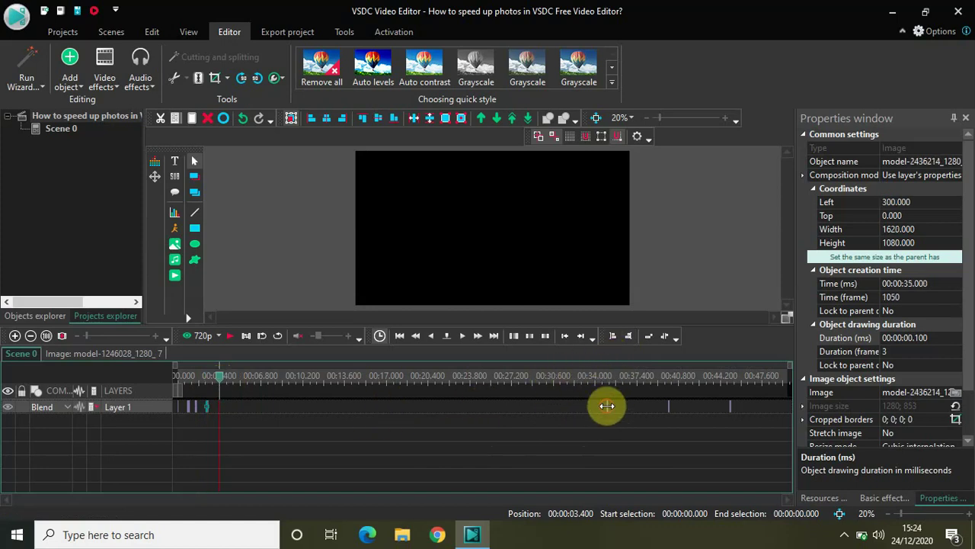
{"action": "left_click", "coordinate": [627, 336]}
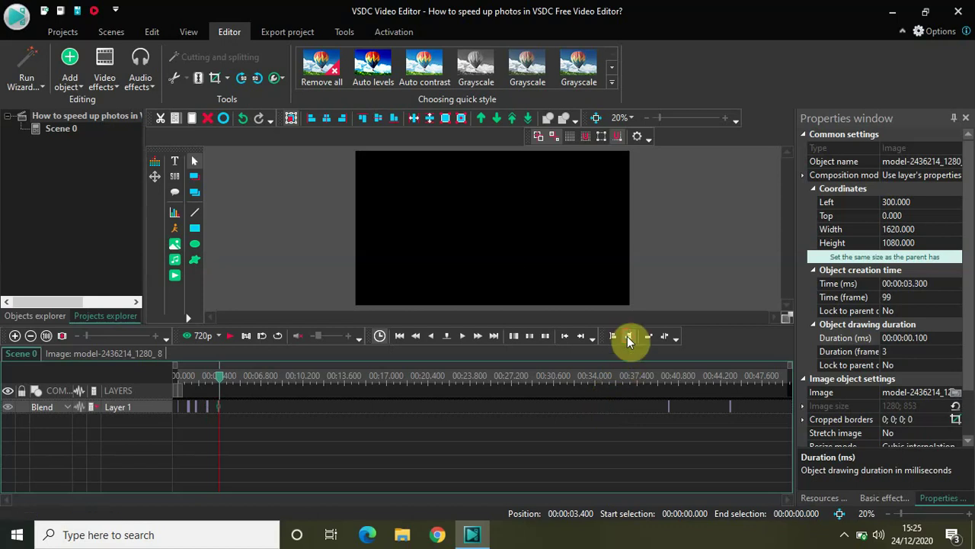
{"action": "left_click", "coordinate": [669, 406]}
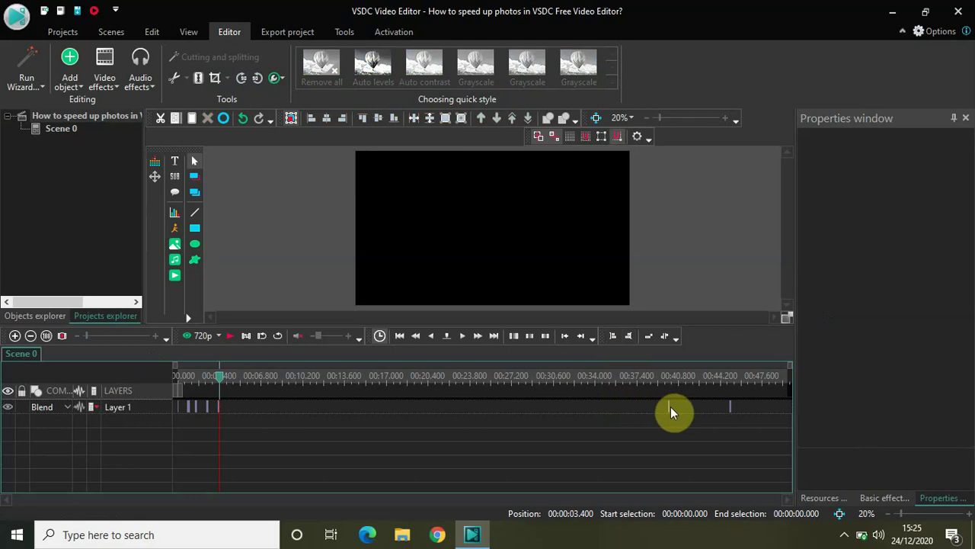
{"action": "left_click", "coordinate": [669, 406]}
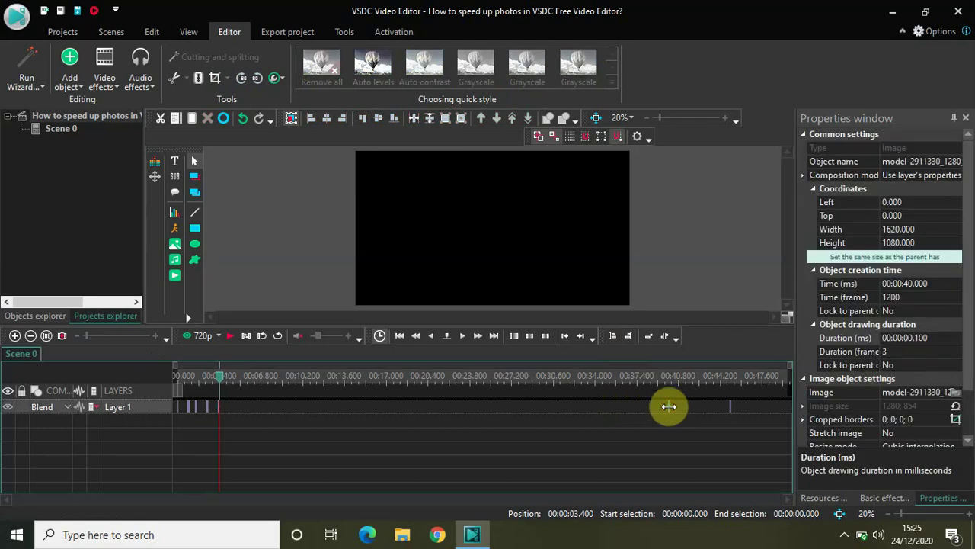
{"action": "left_click", "coordinate": [627, 334]}
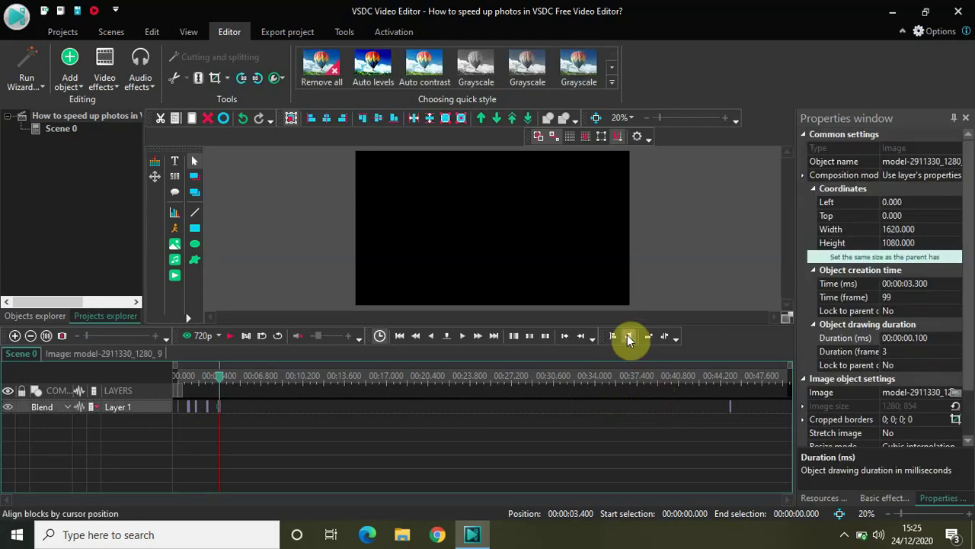
Place the timeline cursor at 00:00:04.233 and align the end of the woman-1149911 photo with it
{"action": "left_click", "coordinate": [231, 381]}
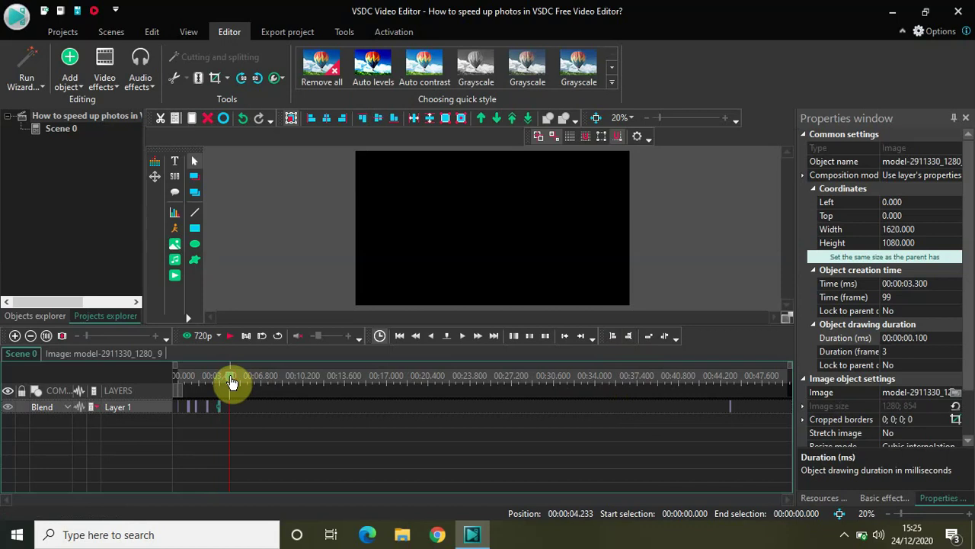
{"action": "left_click", "coordinate": [730, 405]}
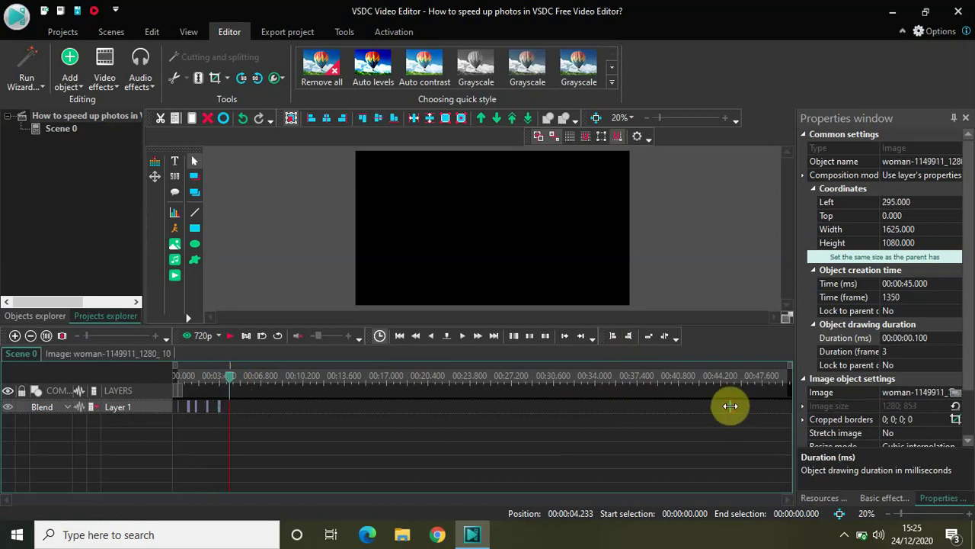
{"action": "left_click", "coordinate": [631, 335]}
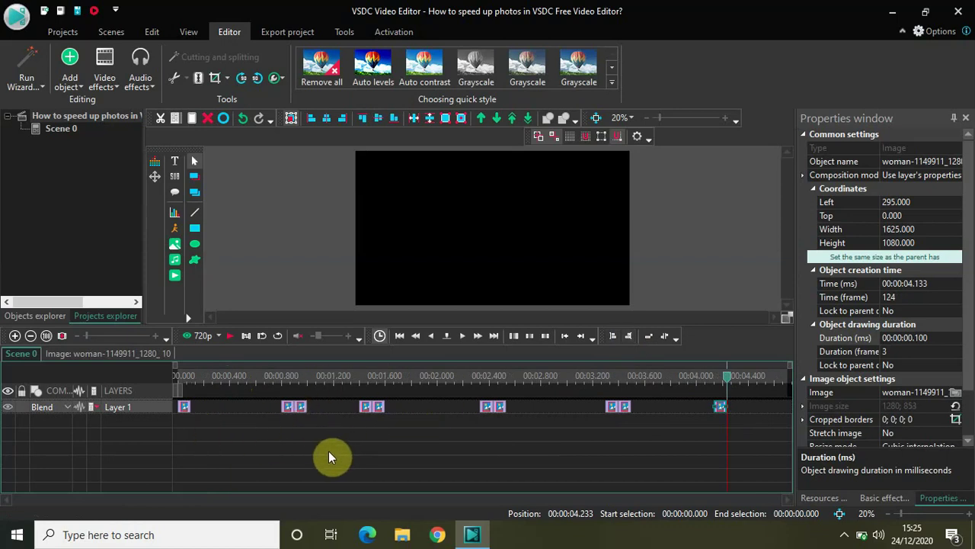
Move the fashion-1063100 and black-and-white-2558273 photos directly behind the first photo, starting at 00:00:00.100 and 00:00:00.200
{"action": "left_click", "coordinate": [290, 410]}
{"action": "left_click_drag", "start_coordinate": [289, 410], "coordinate": [126, 395]}
{"action": "left_click_drag", "start_coordinate": [303, 410], "coordinate": [126, 409]}
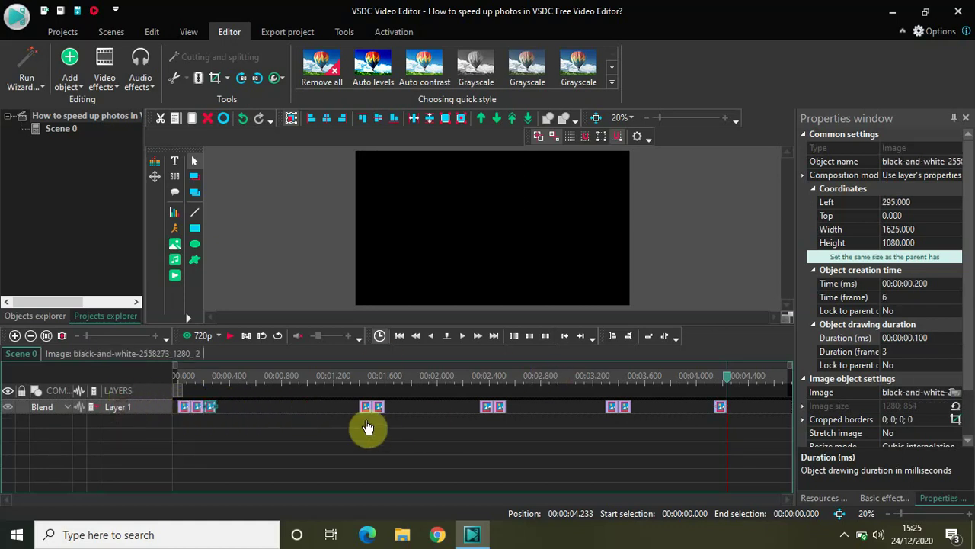
Move the man-1485335, fashion-3080644, model-1246028 and model-336658 photos against the row without gaps, starting at 00:00:00.300, .400, .500 and .600
{"action": "left_click_drag", "start_coordinate": [366, 408], "coordinate": [155, 391]}
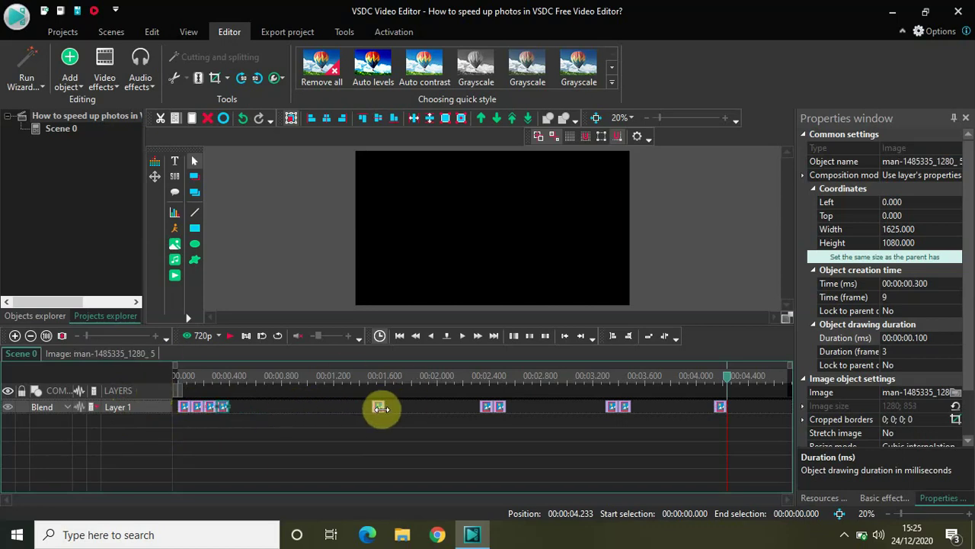
{"action": "left_click_drag", "start_coordinate": [379, 411], "coordinate": [128, 368]}
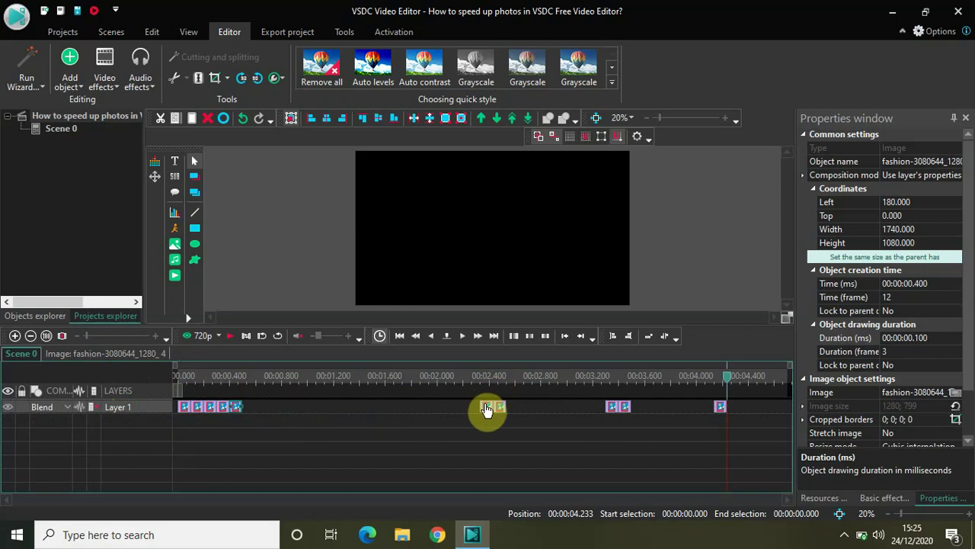
{"action": "left_click_drag", "start_coordinate": [493, 409], "coordinate": [83, 375]}
{"action": "left_click_drag", "start_coordinate": [500, 406], "coordinate": [175, 388]}
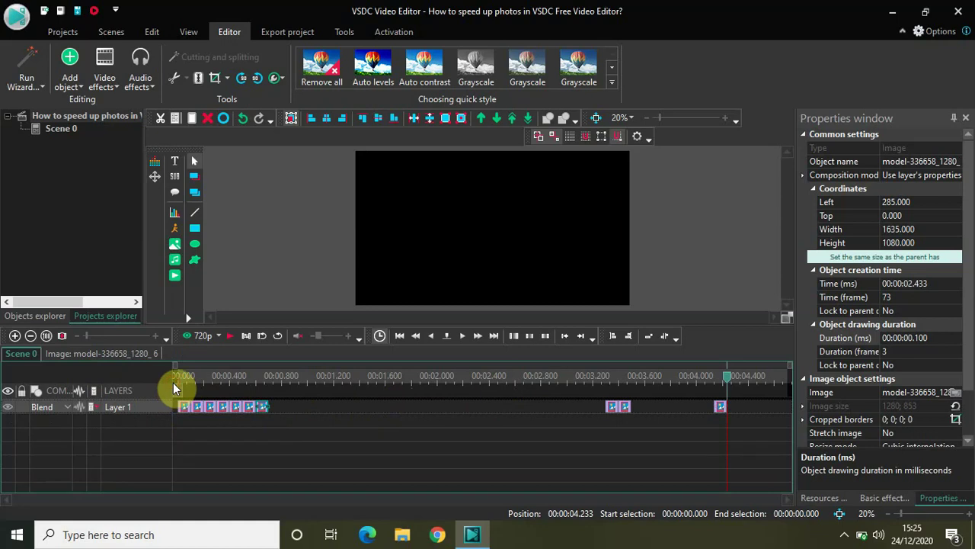
Move the model-2911330, model-2436214 and woman-1149911 photos to the end of the row without gaps, starting at 00:00:00.700, .800 and .900
{"action": "left_click", "coordinate": [614, 406]}
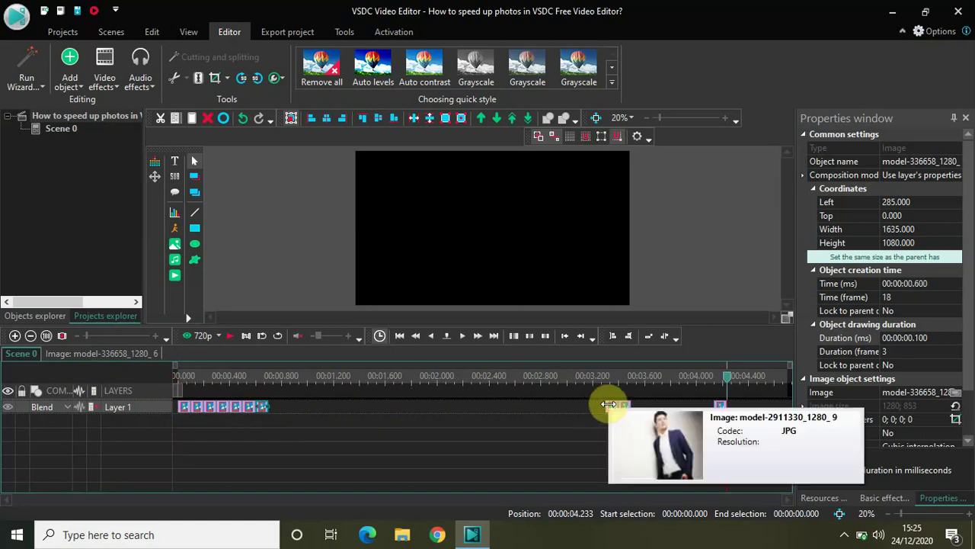
{"action": "left_click", "coordinate": [610, 407]}
{"action": "left_click_drag", "start_coordinate": [526, 396], "coordinate": [165, 325]}
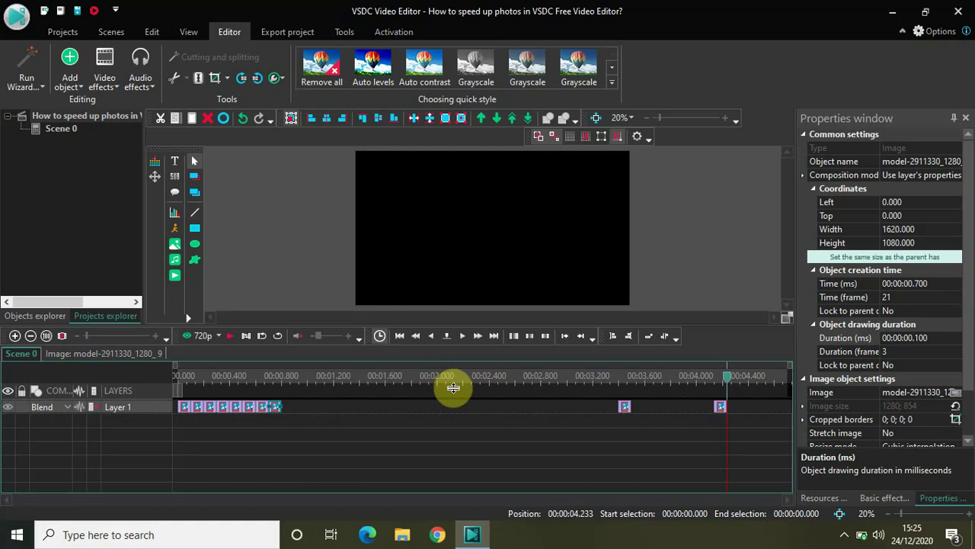
{"action": "left_click_drag", "start_coordinate": [625, 414], "coordinate": [226, 351]}
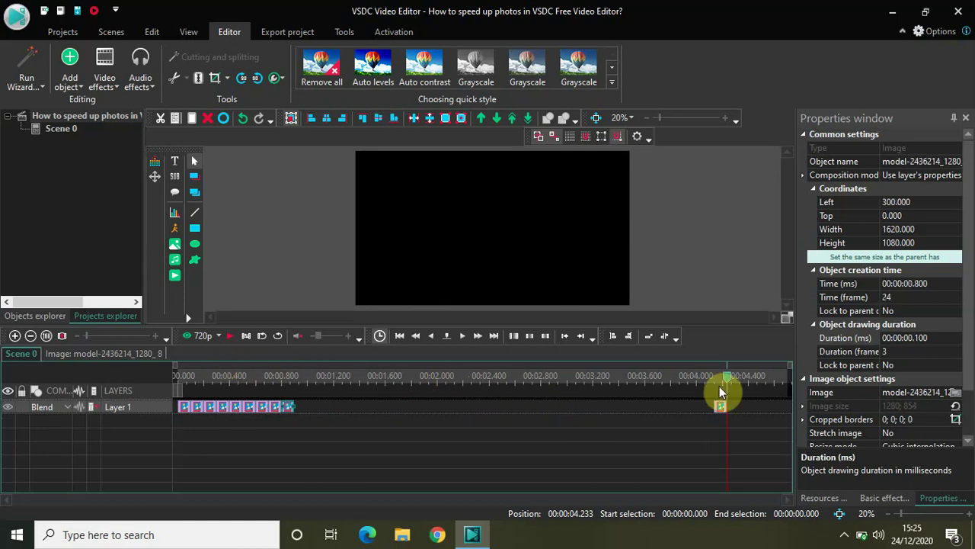
{"action": "left_click_drag", "start_coordinate": [721, 414], "coordinate": [211, 379]}
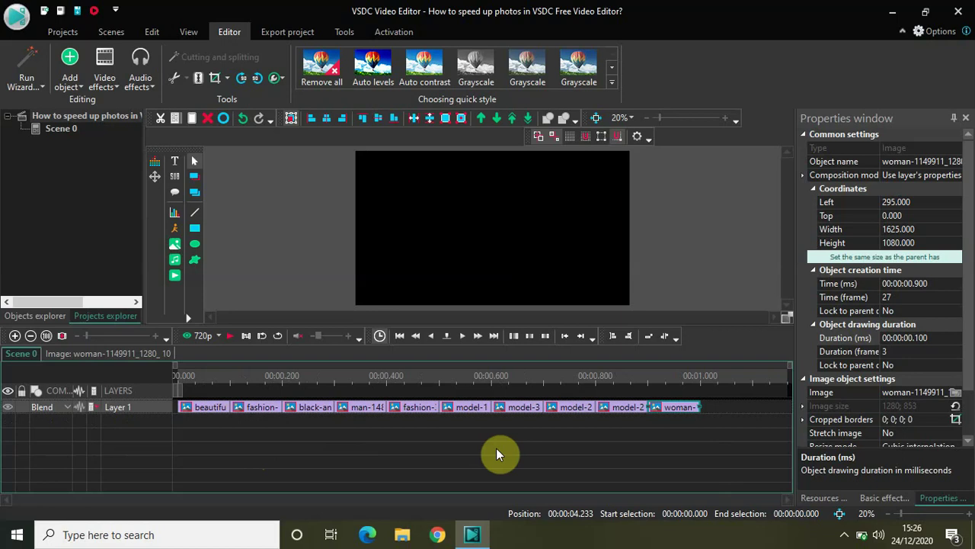
Play the sped-up photo sequence from the beginning twice to check its speed
{"action": "left_click", "coordinate": [181, 376]}
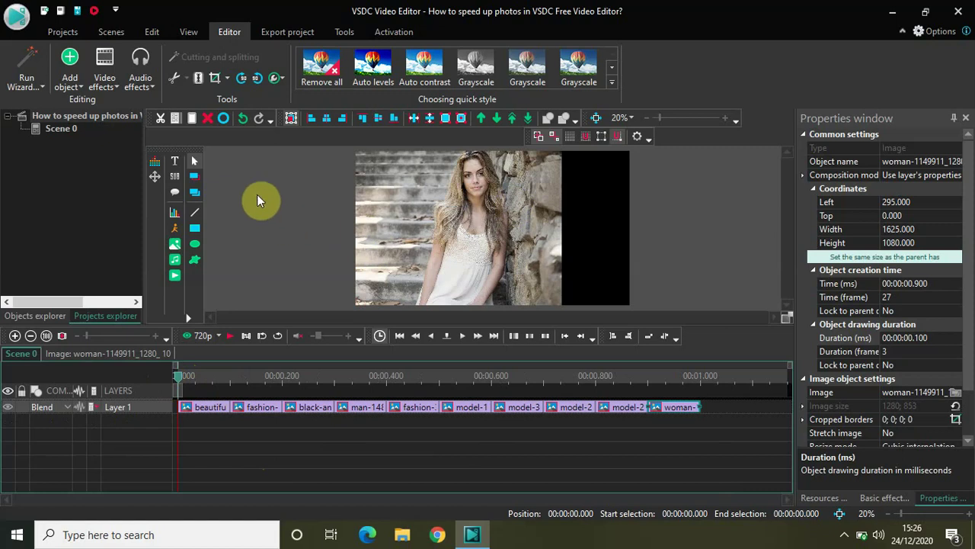
{"action": "key", "text": "space"}
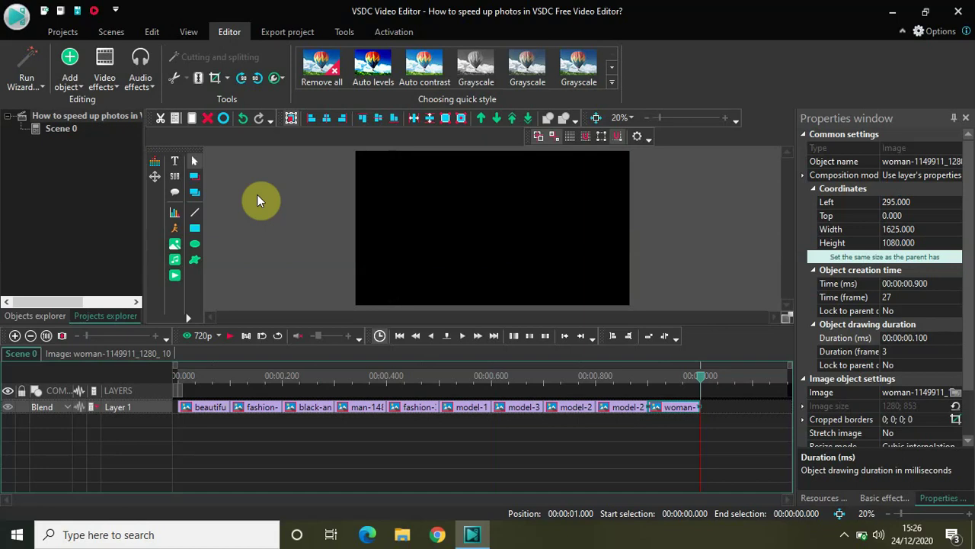
{"action": "left_click", "coordinate": [182, 373]}
{"action": "key", "text": "space"}
Add the image beautiful-1274056_1280 from the Downloads folder at the cursor position, 00:00:01.000, behind the last photo
{"action": "left_click", "coordinate": [174, 245]}
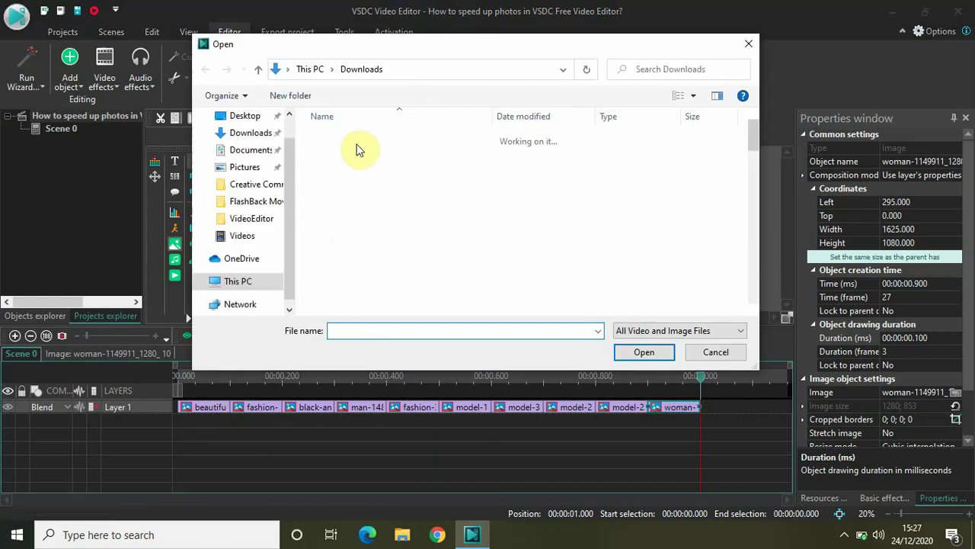
{"action": "left_click", "coordinate": [361, 157]}
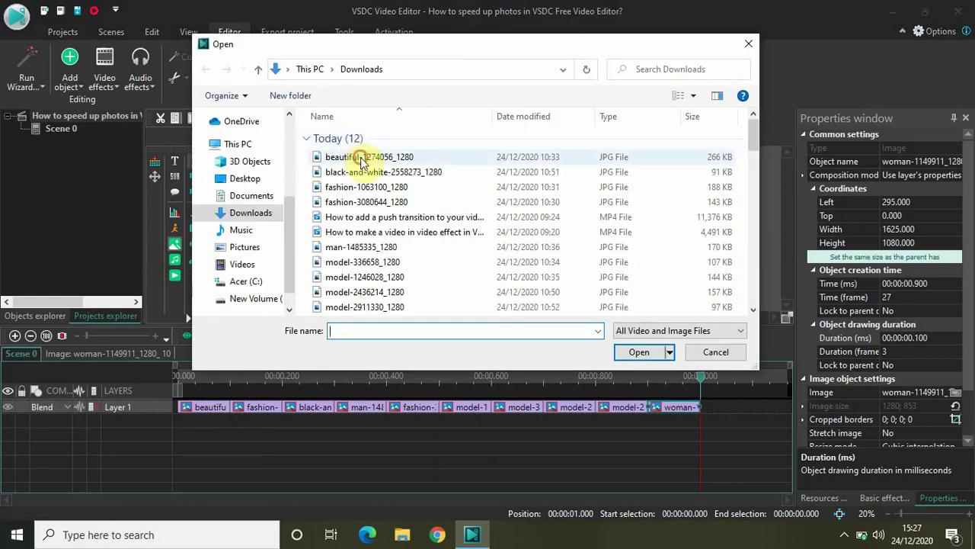
{"action": "left_click", "coordinate": [630, 354]}
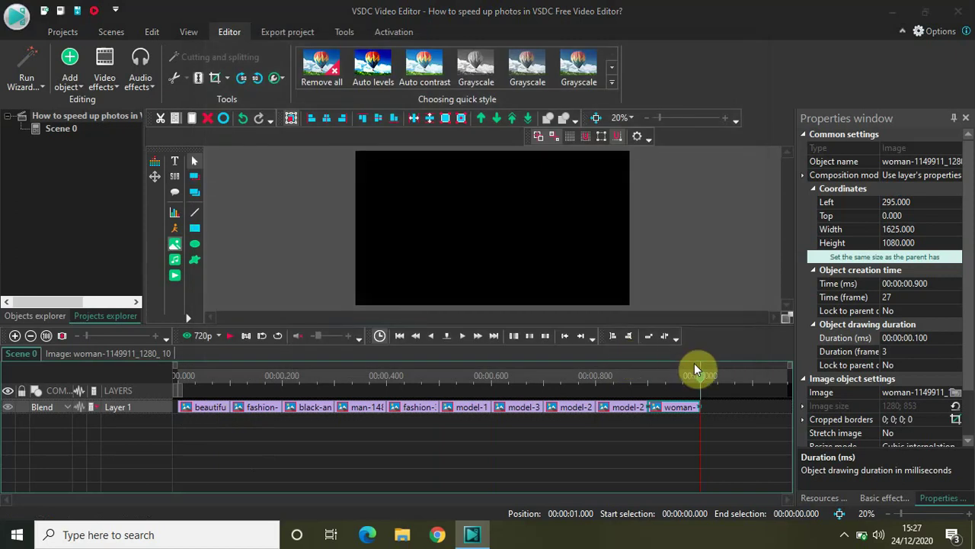
{"action": "left_click", "coordinate": [619, 336]}
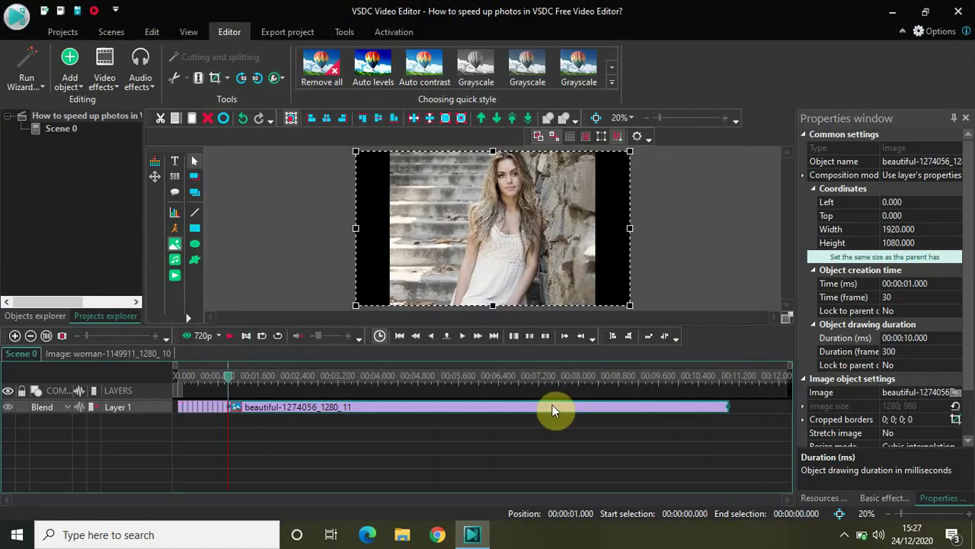
Open the beautiful-1274056_1280 image's own timeline and add a Zoom transform effect to it with the default position settings
{"action": "left_click", "coordinate": [497, 413]}
{"action": "mouse_move", "coordinate": [500, 414]}
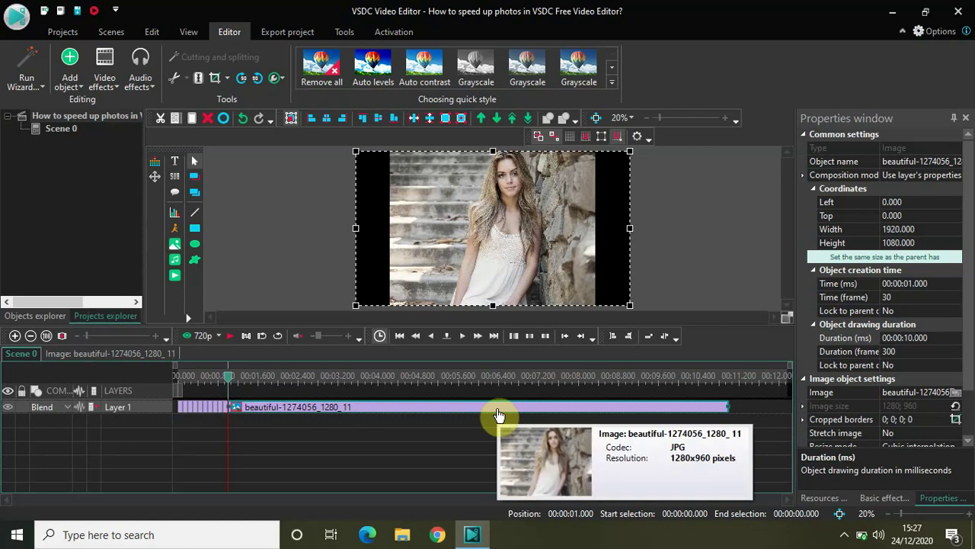
{"action": "double_click", "coordinate": [488, 417]}
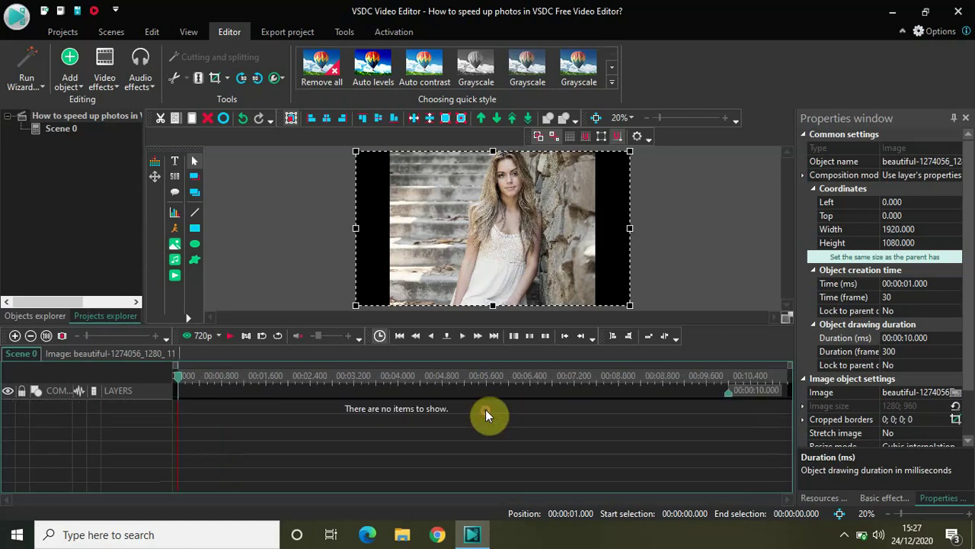
{"action": "left_click", "coordinate": [112, 84]}
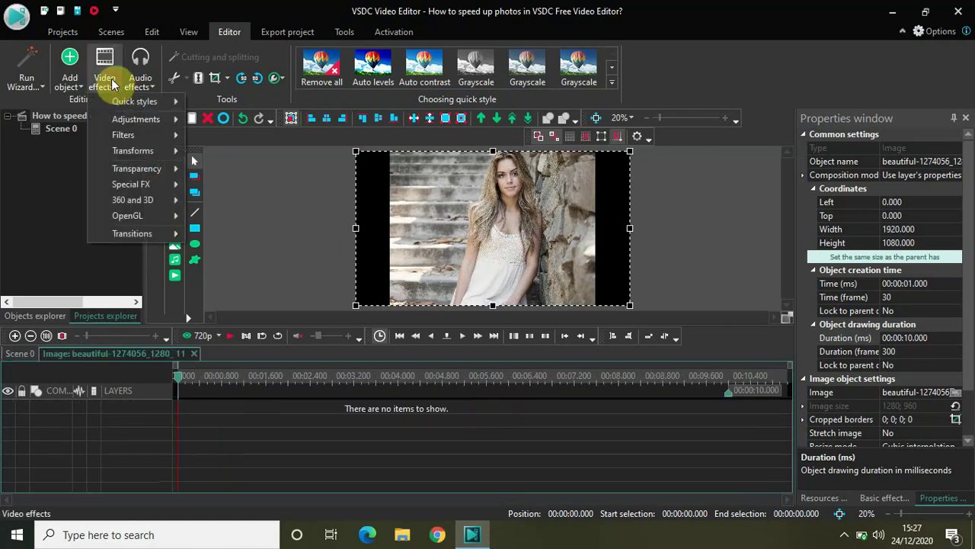
{"action": "mouse_move", "coordinate": [147, 153]}
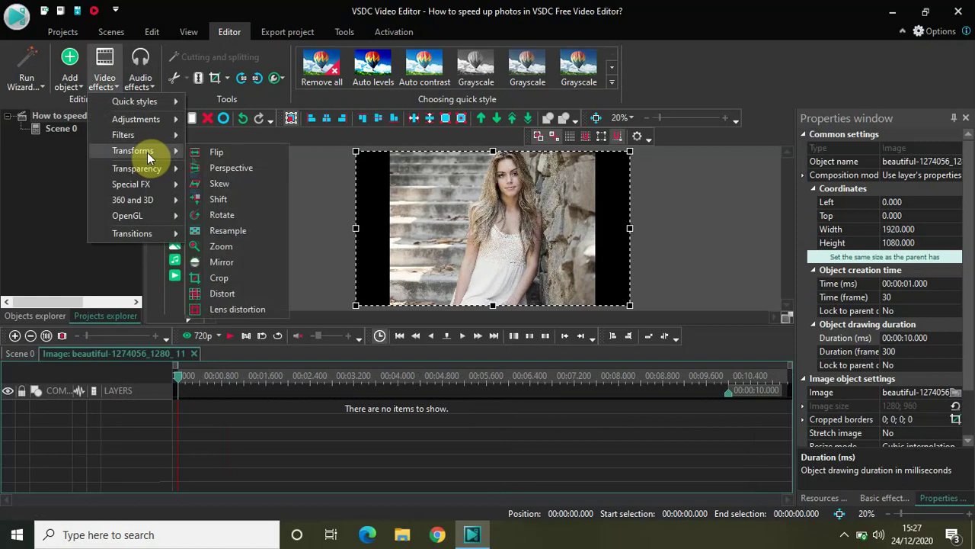
{"action": "left_click", "coordinate": [240, 250]}
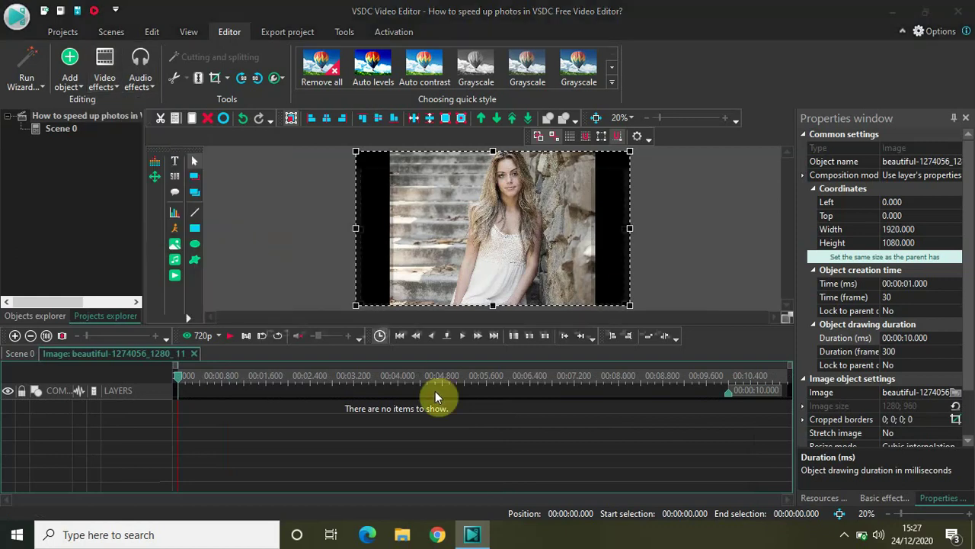
{"action": "left_click", "coordinate": [621, 334]}
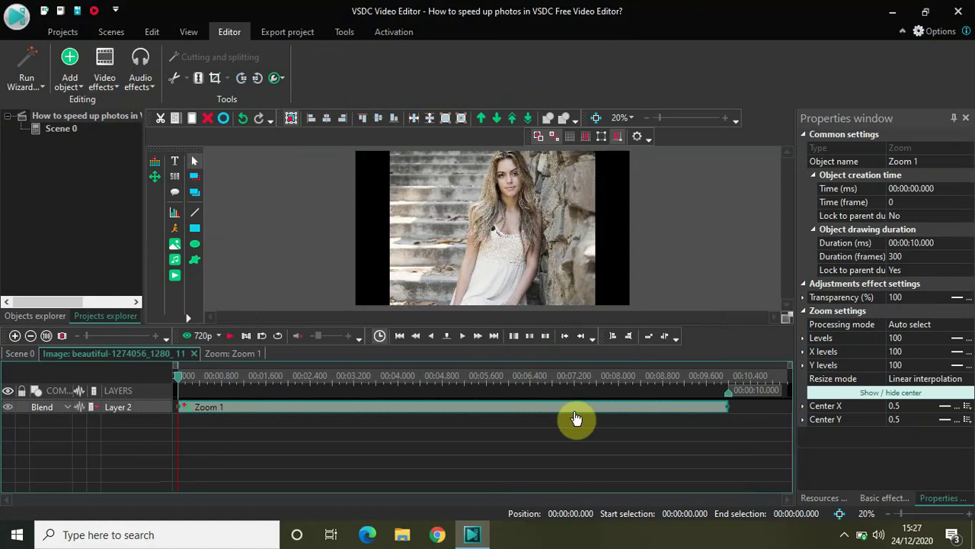
Set the Zoom effect's drawing duration to 00:00:05.000
{"action": "left_click", "coordinate": [941, 244]}
{"action": "key", "text": "BackSpace"}
{"action": "key", "text": "BackSpace"}
{"action": "key", "text": "BackSpace"}
{"action": "key", "text": "BackSpace"}
{"action": "key", "text": "BackSpace"}
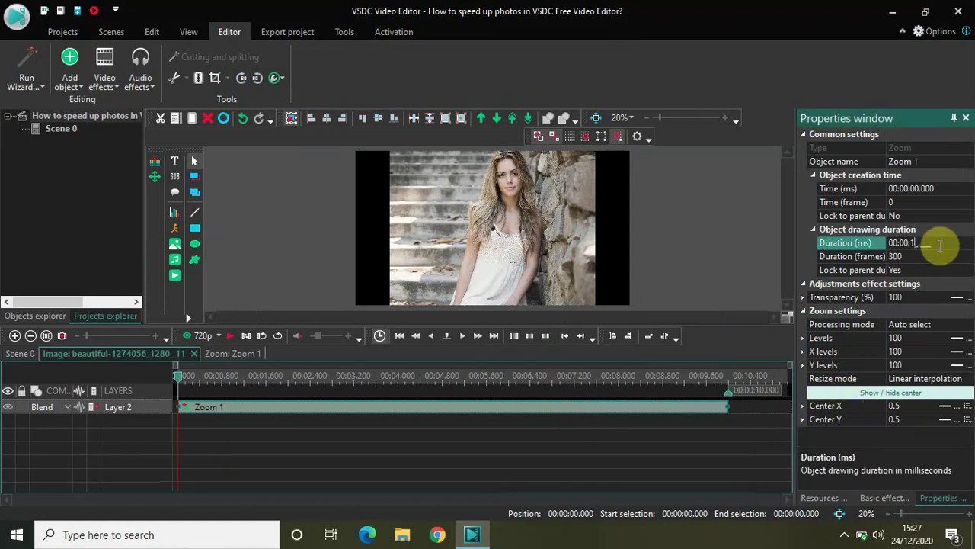
{"action": "type", "text": "050000"}
{"action": "key", "text": "Return"}
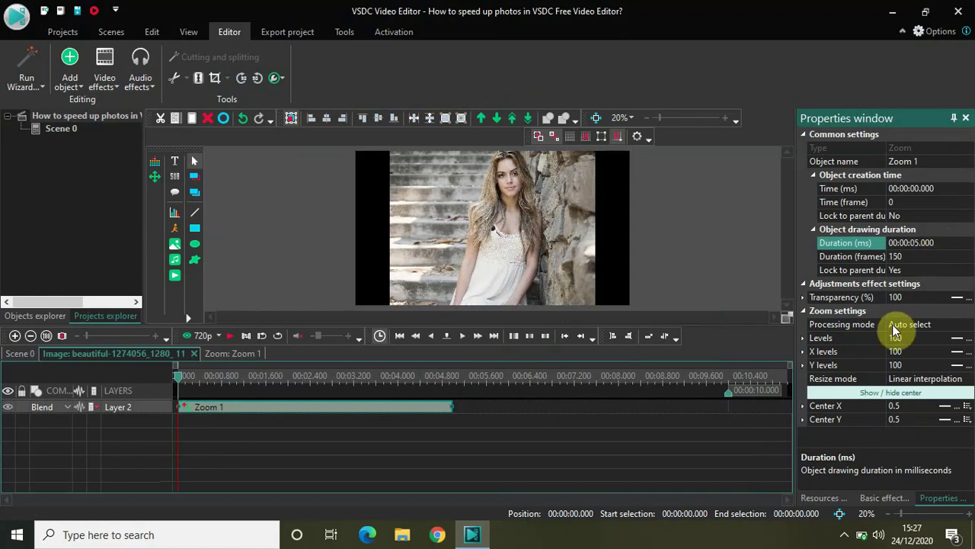
Make the Zoom effect's Levels change linearly from 50 to 90
{"action": "left_click", "coordinate": [952, 338]}
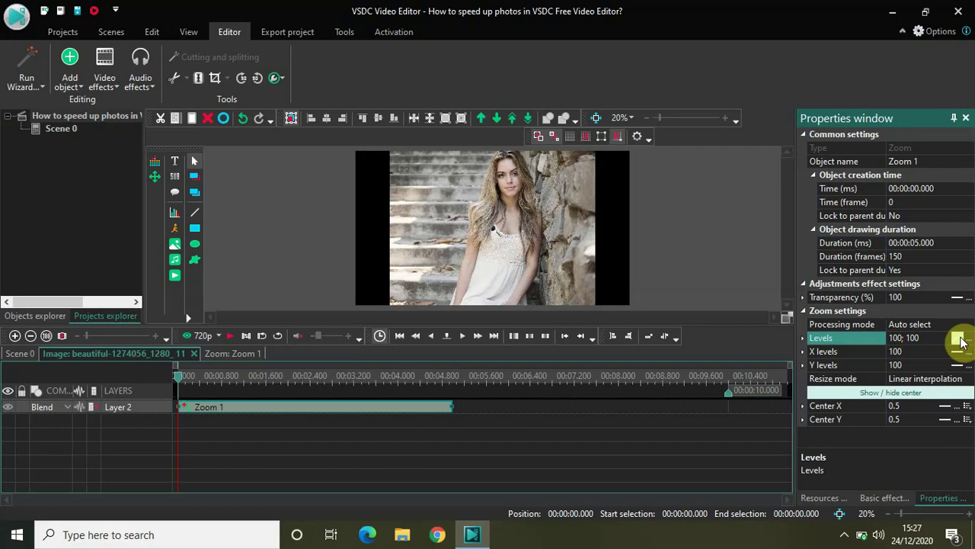
{"action": "left_click", "coordinate": [931, 338]}
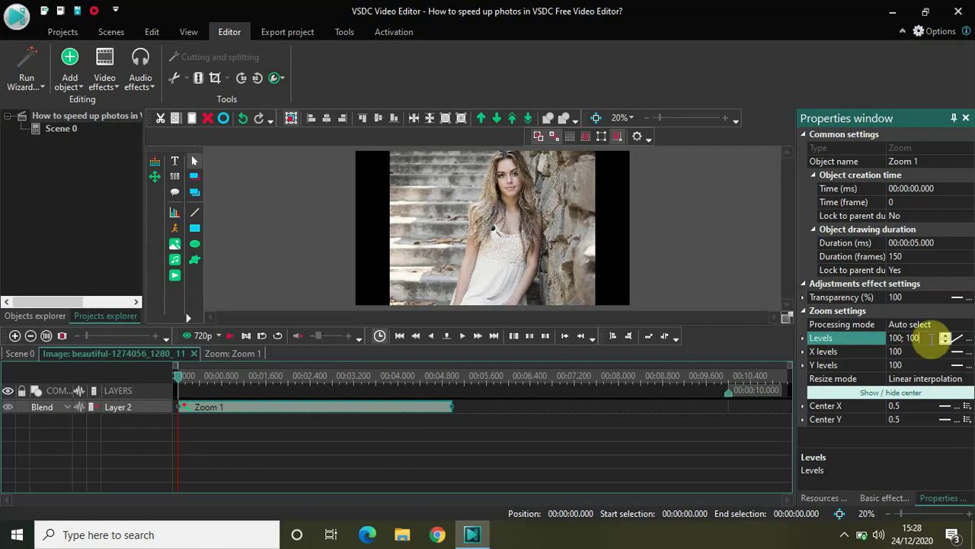
{"action": "key", "text": "ctrl+a"}
{"action": "key", "text": "BackSpace"}
{"action": "type", "text": "50"}
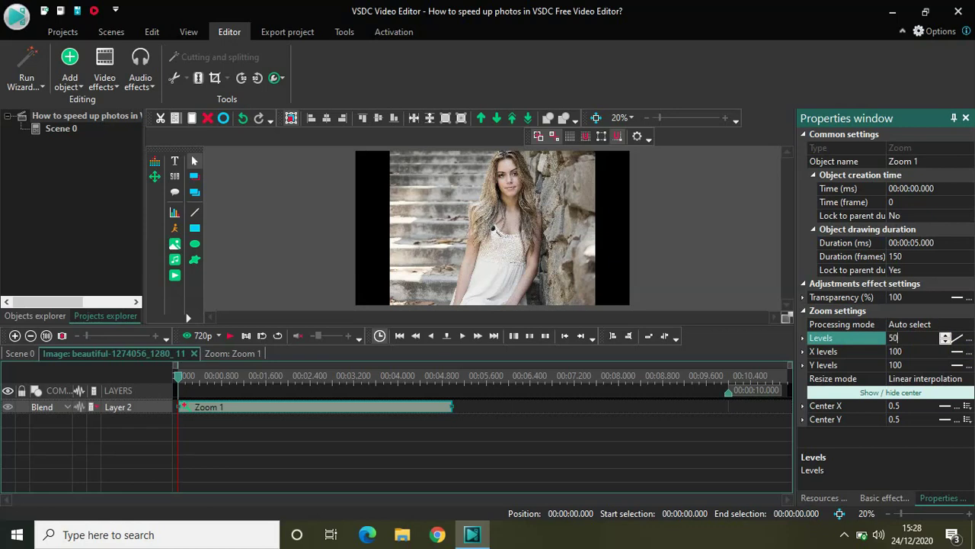
{"action": "type", "text": ";90"}
{"action": "key", "text": "Return"}
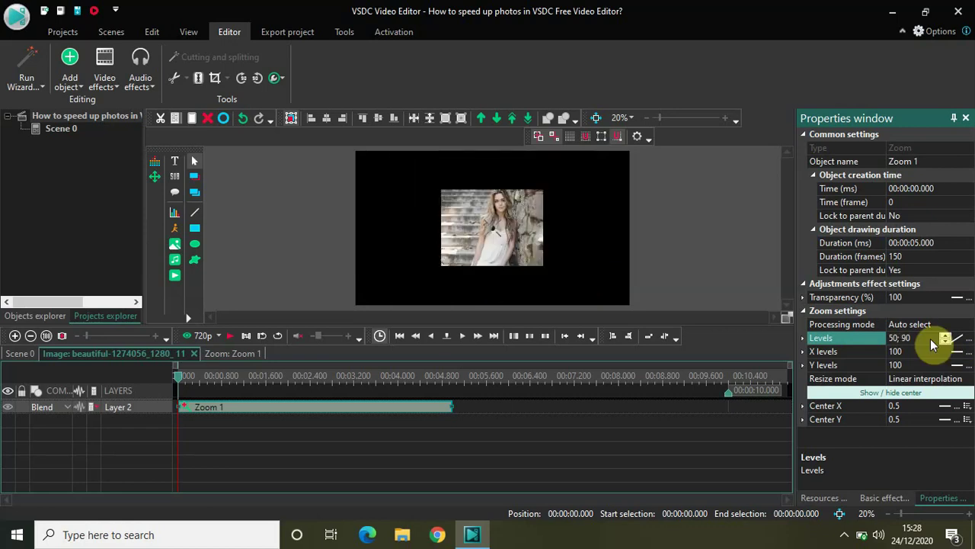
Return to Scene 0 and play the slideshow from the beginning to check the zoom on the last photo
{"action": "left_click", "coordinate": [17, 355]}
{"action": "left_click", "coordinate": [229, 378]}
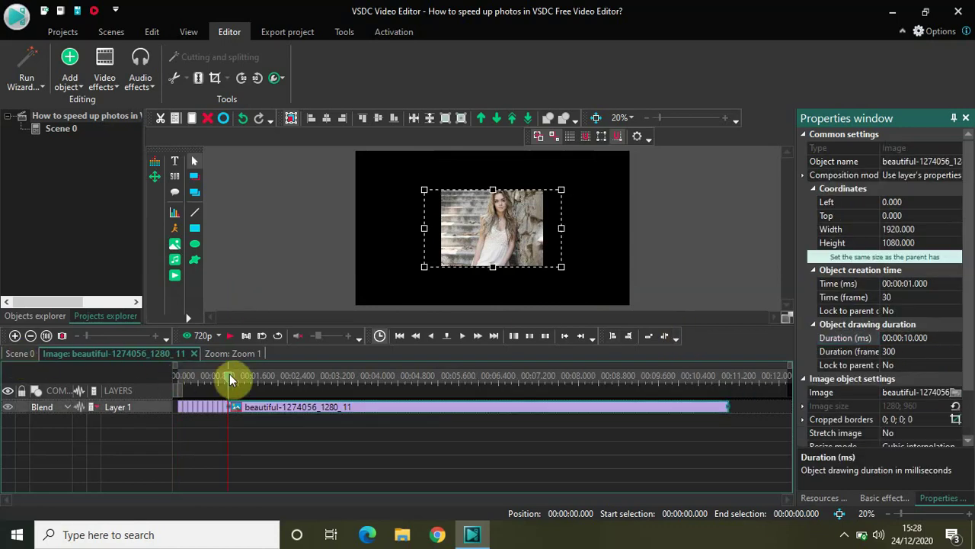
{"action": "left_click_drag", "start_coordinate": [230, 381], "coordinate": [109, 388]}
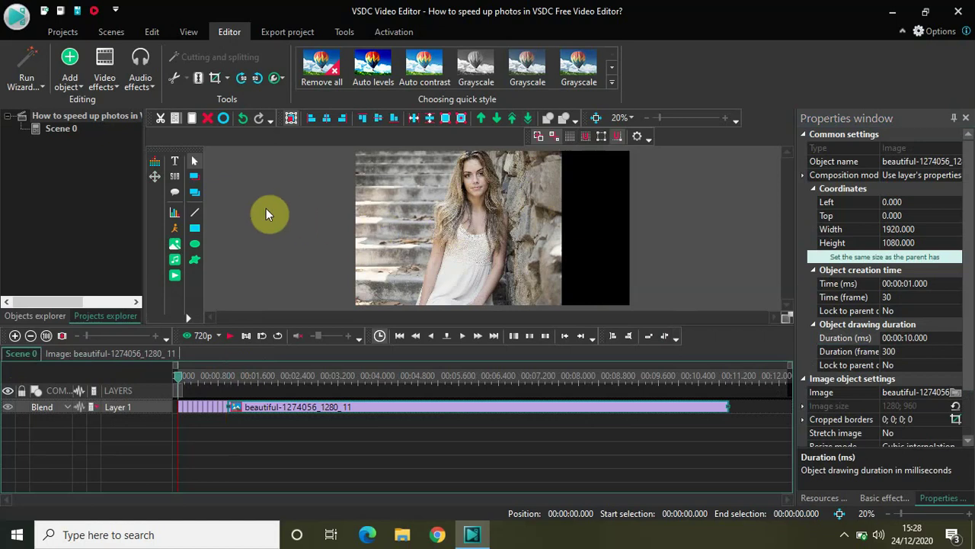
{"action": "key", "text": "space"}
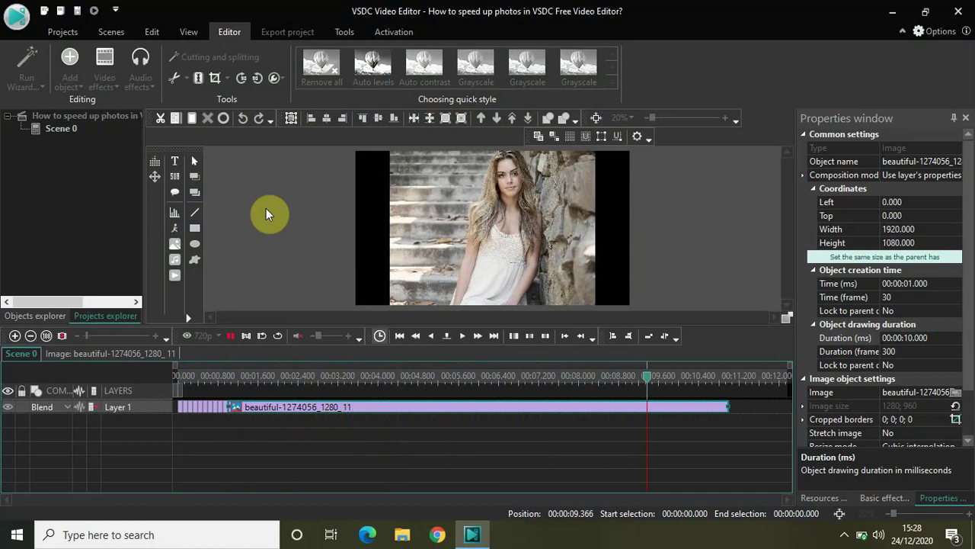
{"action": "key", "text": "space"}
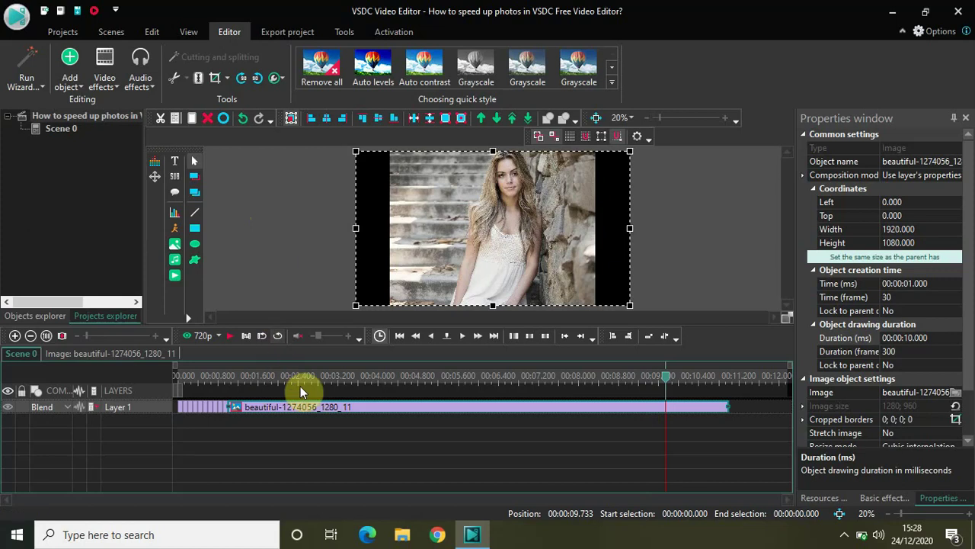
{"action": "mouse_move", "coordinate": [316, 409]}
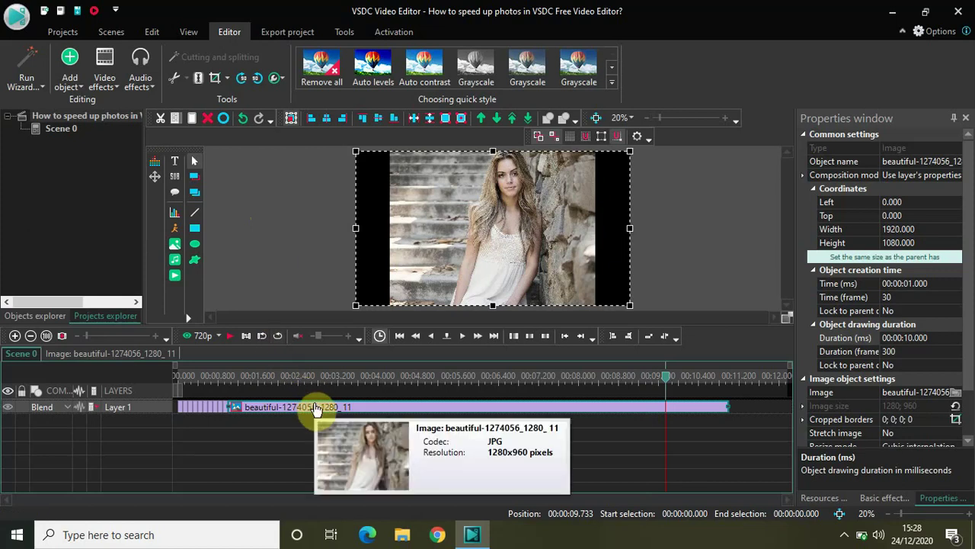